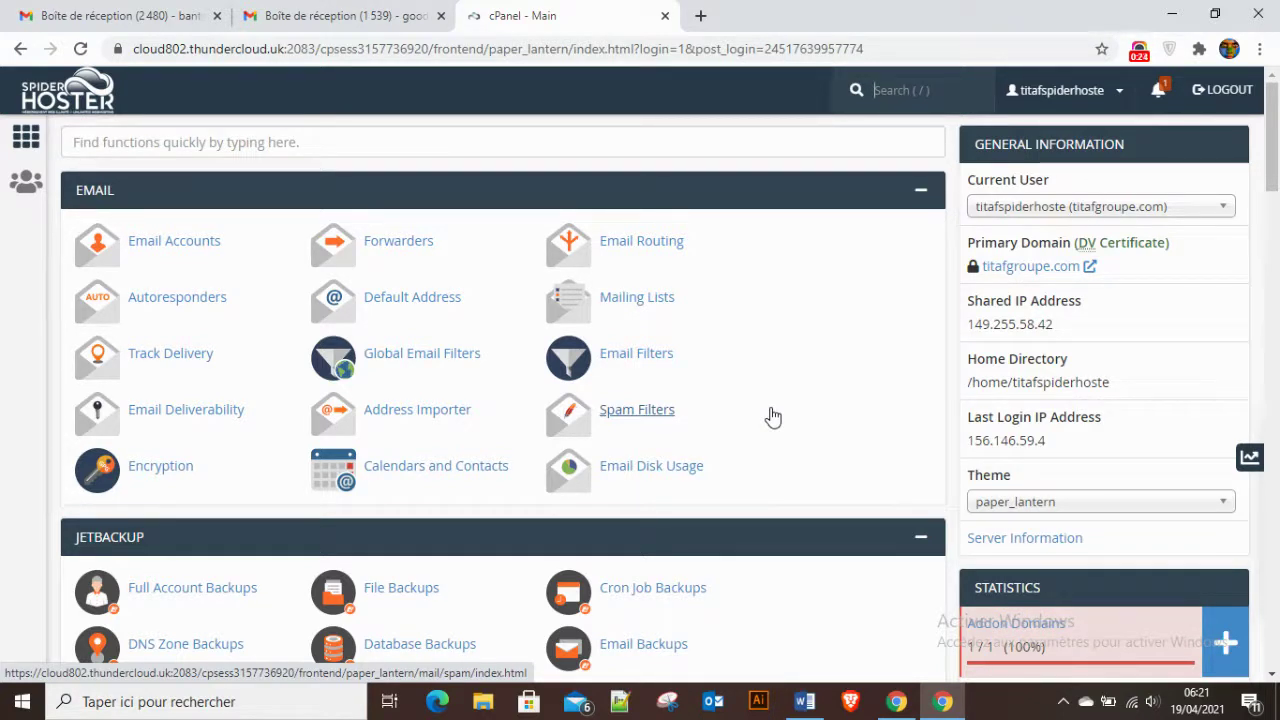
Step: Switch to the Word document and read its ten-step outline for creating a three-page company website
{"action": "left_click", "coordinate": [810, 705]}
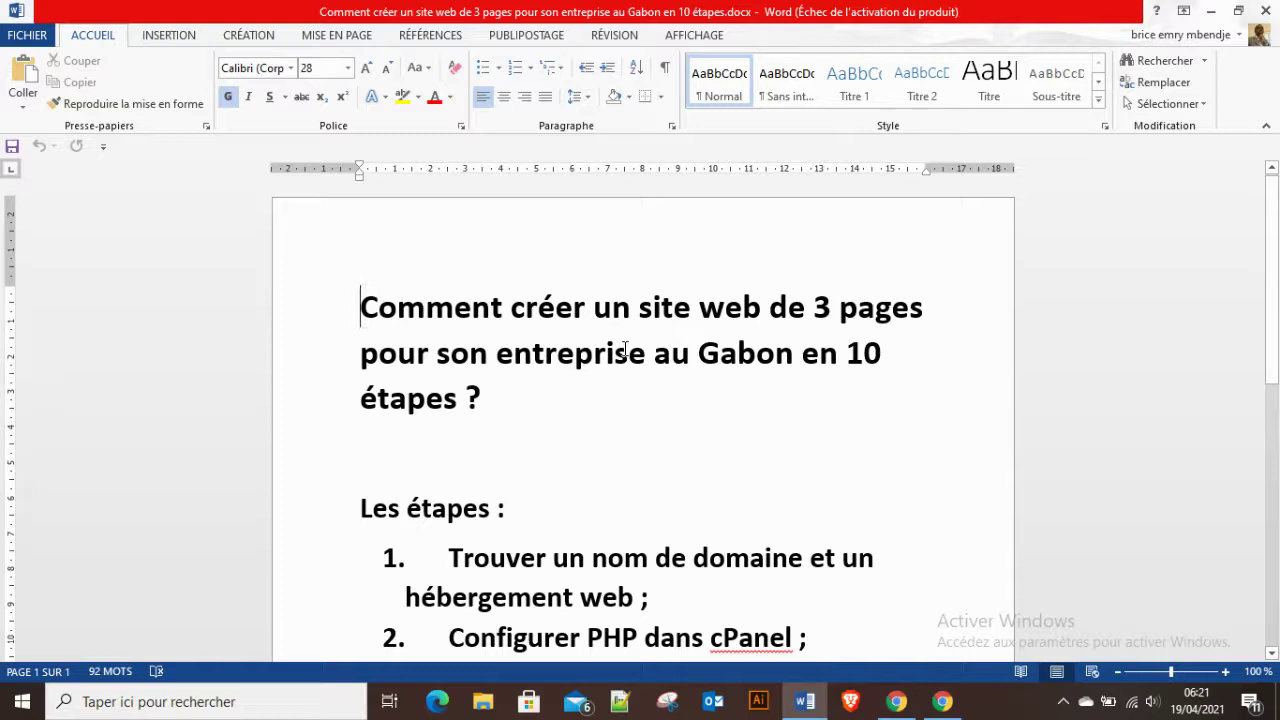
{"action": "scroll", "coordinate": [638, 404], "scroll_direction": "down", "scroll_amount": 2}
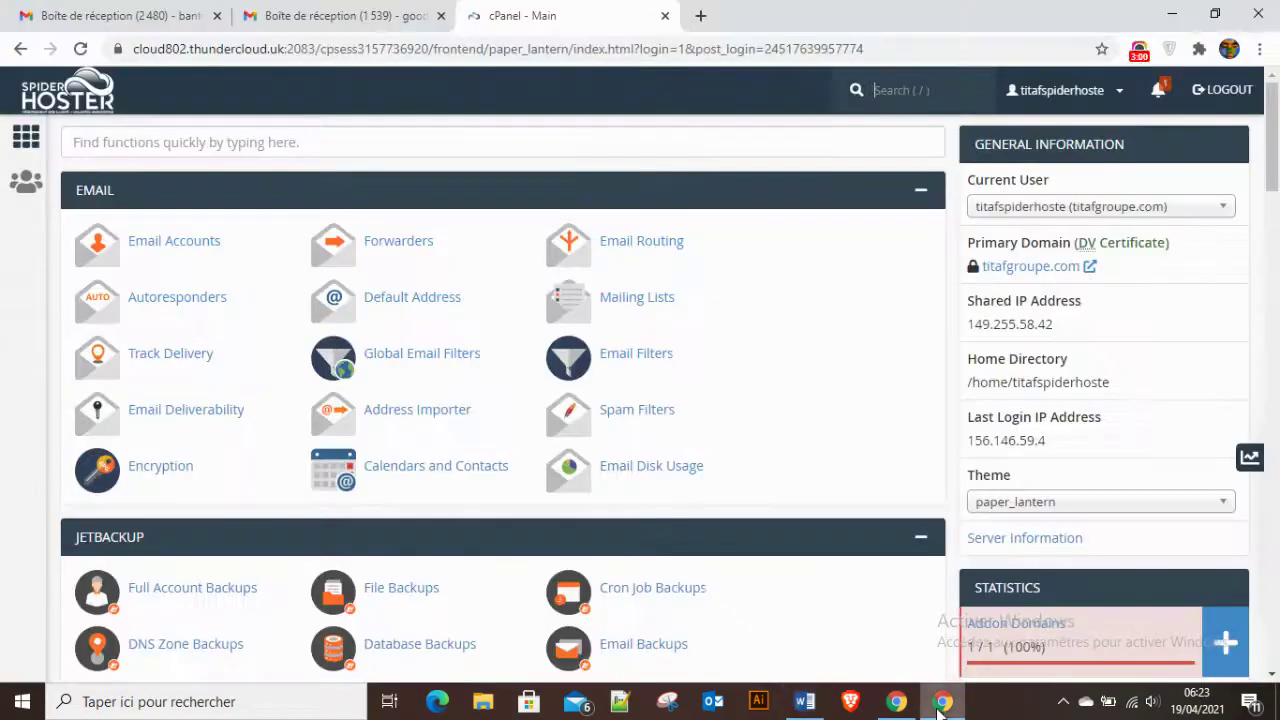
Step: Switch to the cPanel page in Chrome and skim its sections, ending at the Email tools
{"action": "left_click", "coordinate": [942, 701]}
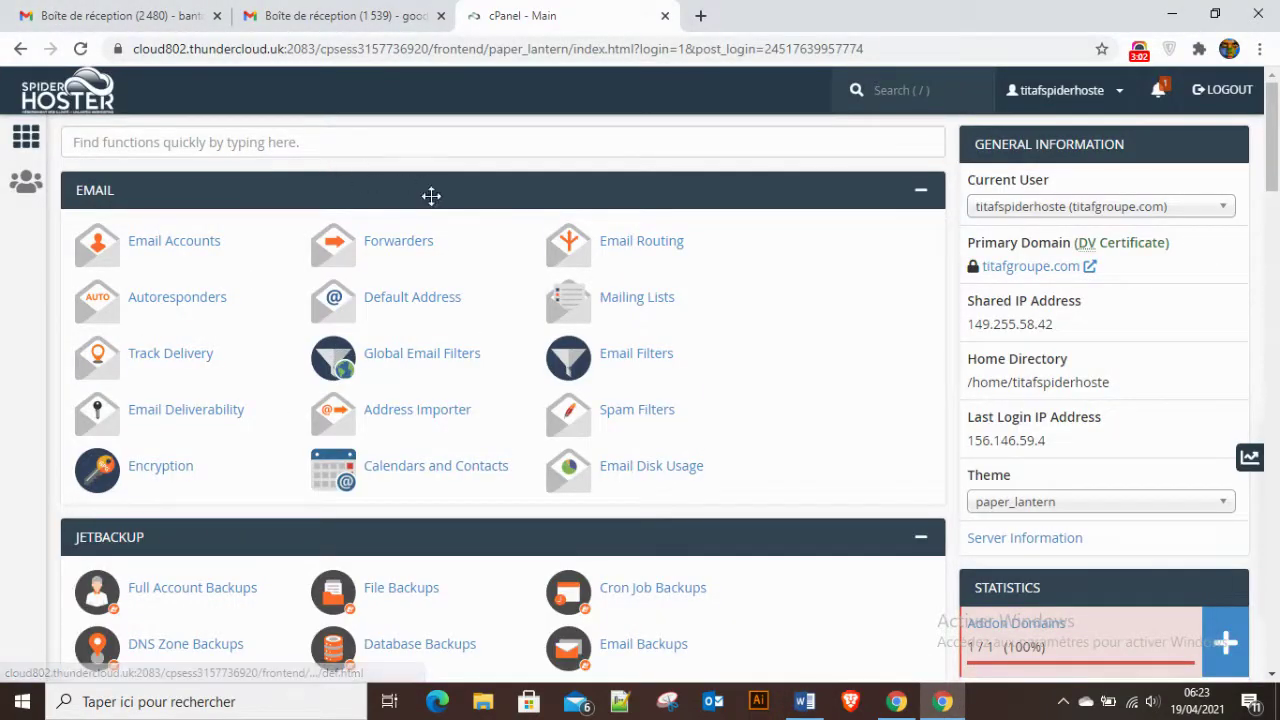
{"action": "scroll", "coordinate": [420, 194], "scroll_direction": "down", "scroll_amount": 5}
{"action": "scroll", "coordinate": [576, 303], "scroll_direction": "up", "scroll_amount": 5}
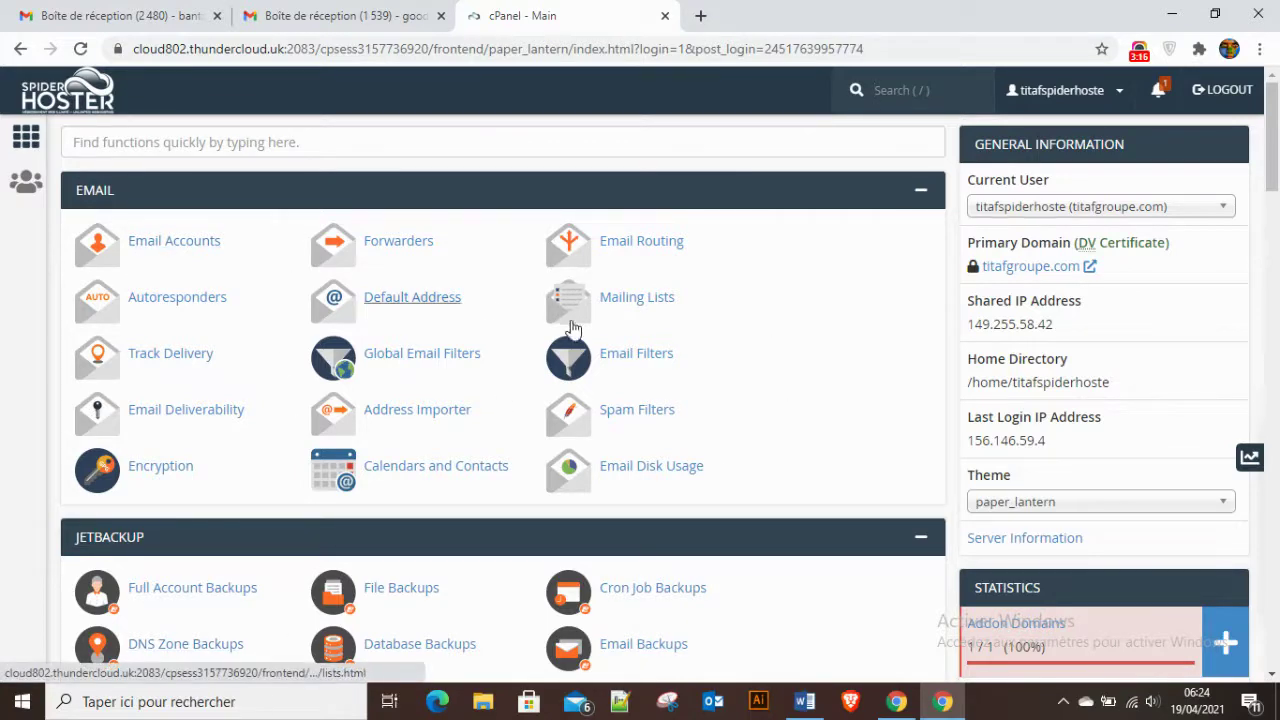
{"action": "scroll", "coordinate": [429, 334], "scroll_direction": "down", "scroll_amount": 9}
{"action": "scroll", "coordinate": [413, 326], "scroll_direction": "up", "scroll_amount": 10}
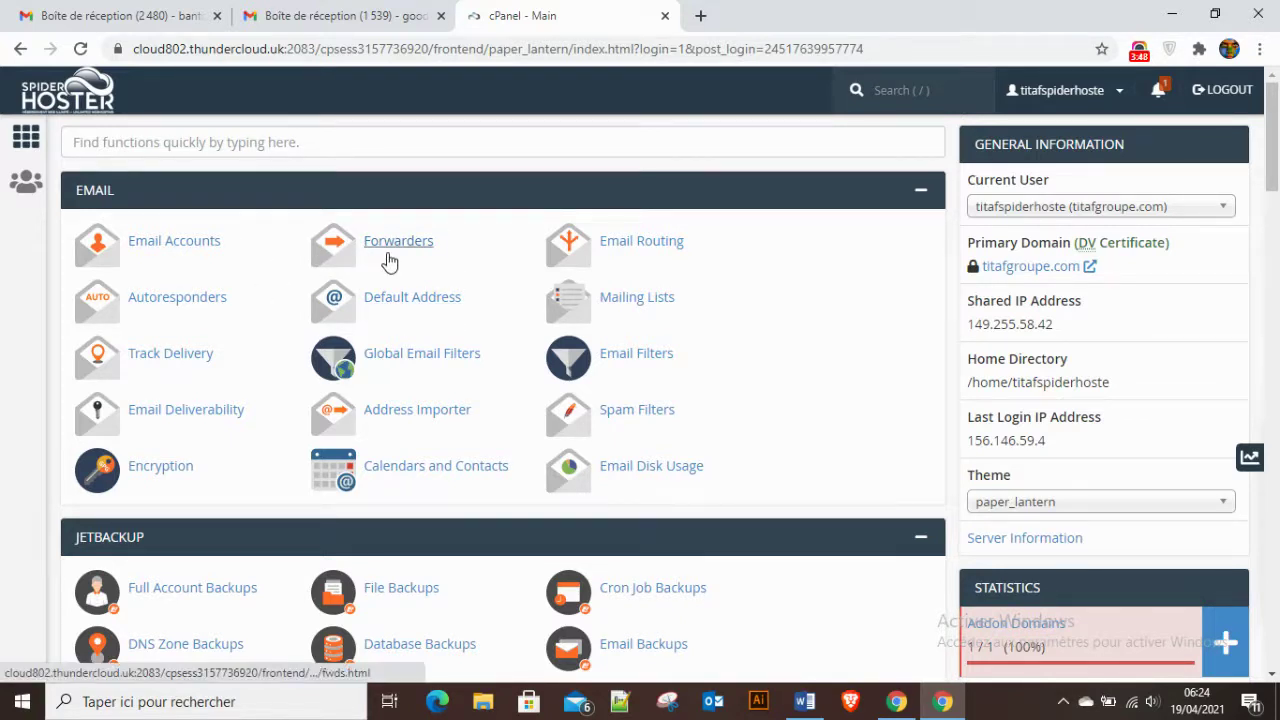
Step: View the two open Gmail inboxes and return to the cPanel main page
{"action": "left_click", "coordinate": [88, 10]}
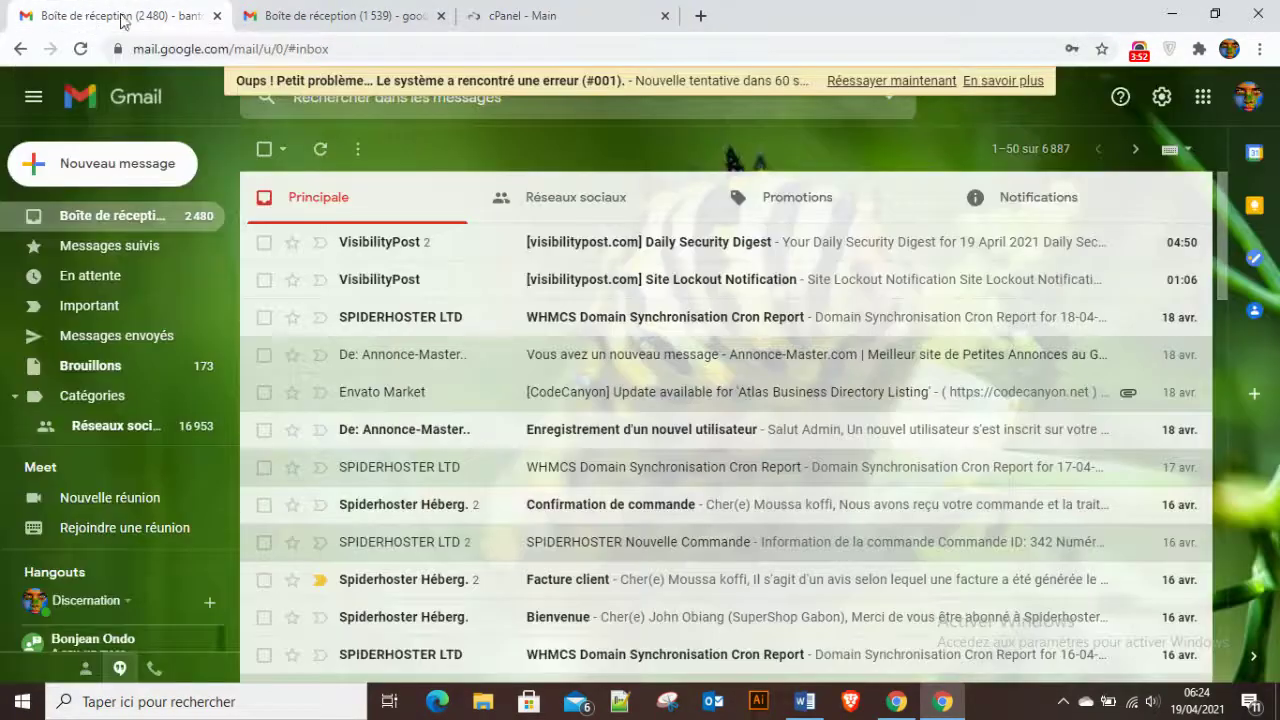
{"action": "left_click", "coordinate": [300, 25]}
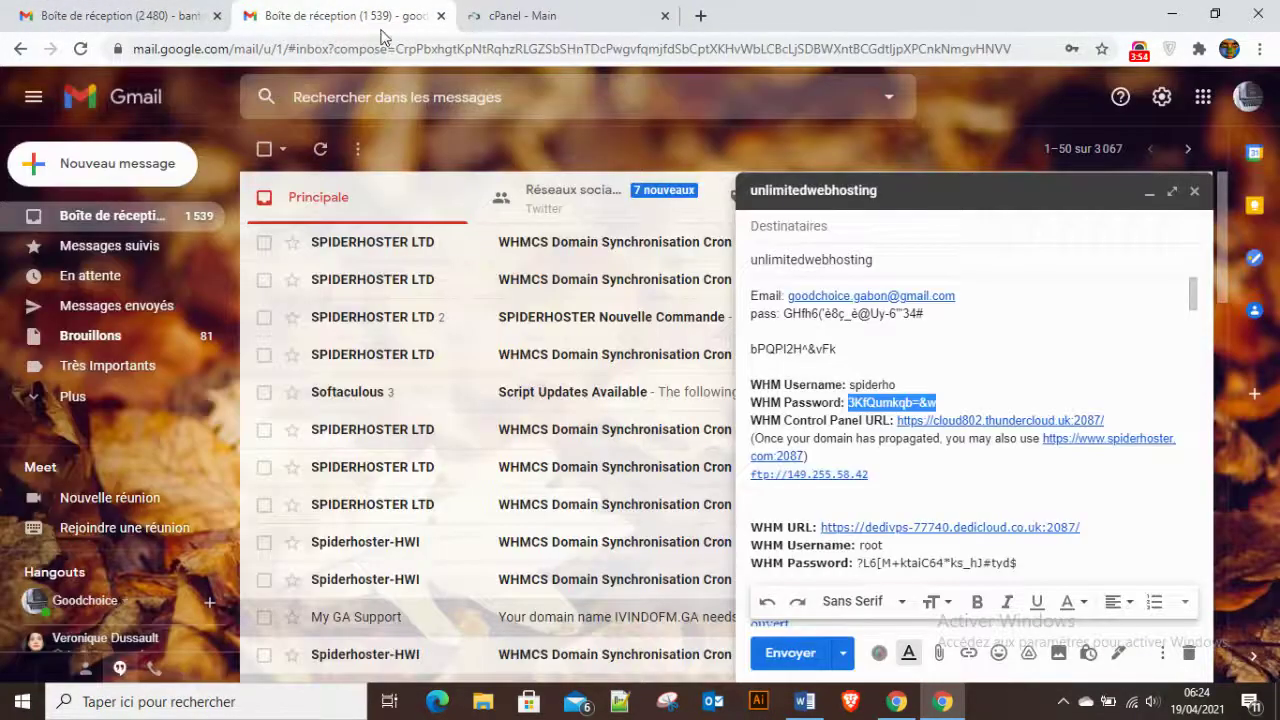
{"action": "left_click", "coordinate": [520, 16]}
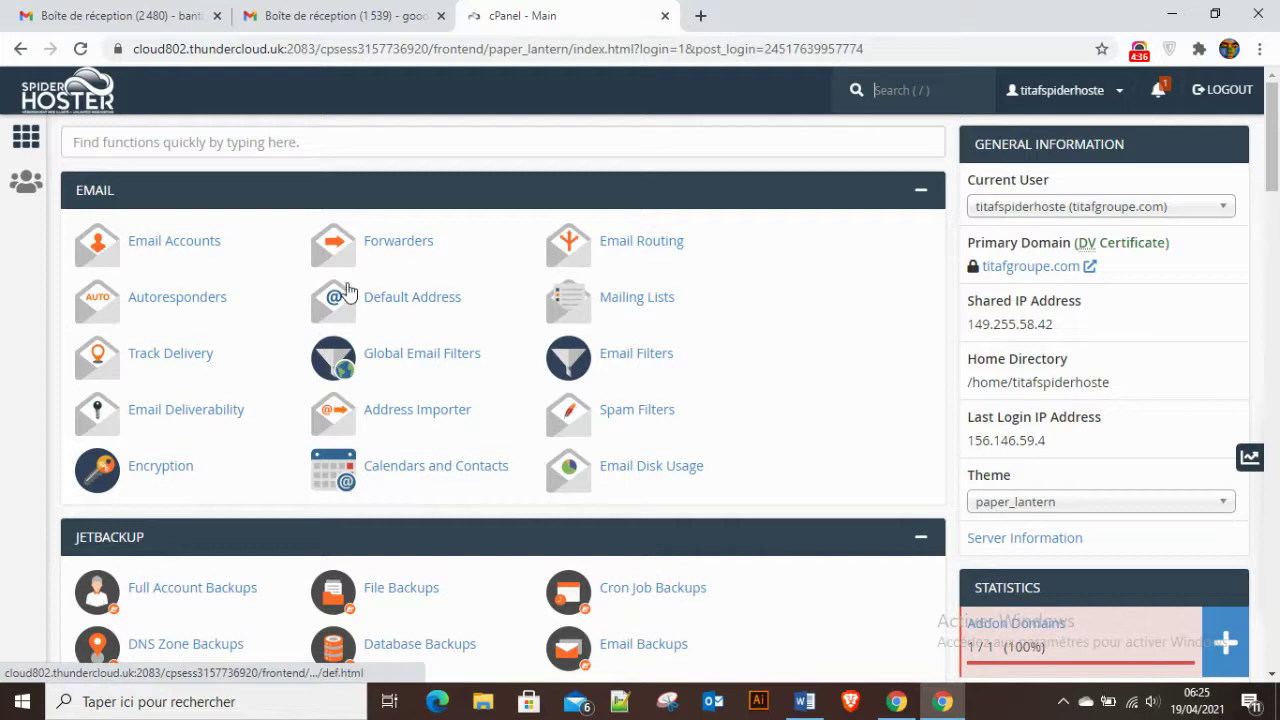
Step: Examine the JetBackup and Billing & Support tools on the cPanel main page
{"action": "scroll", "coordinate": [345, 287], "scroll_direction": "down", "scroll_amount": 4}
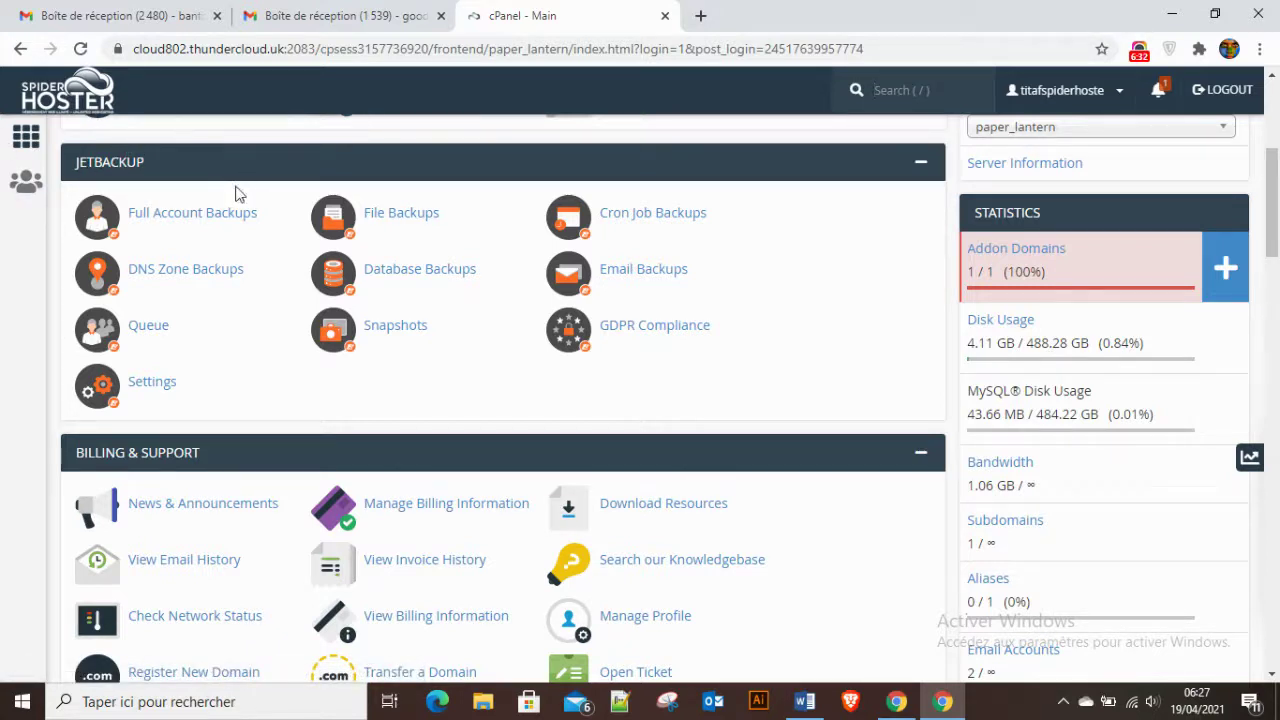
{"action": "scroll", "coordinate": [506, 277], "scroll_direction": "down", "scroll_amount": 4}
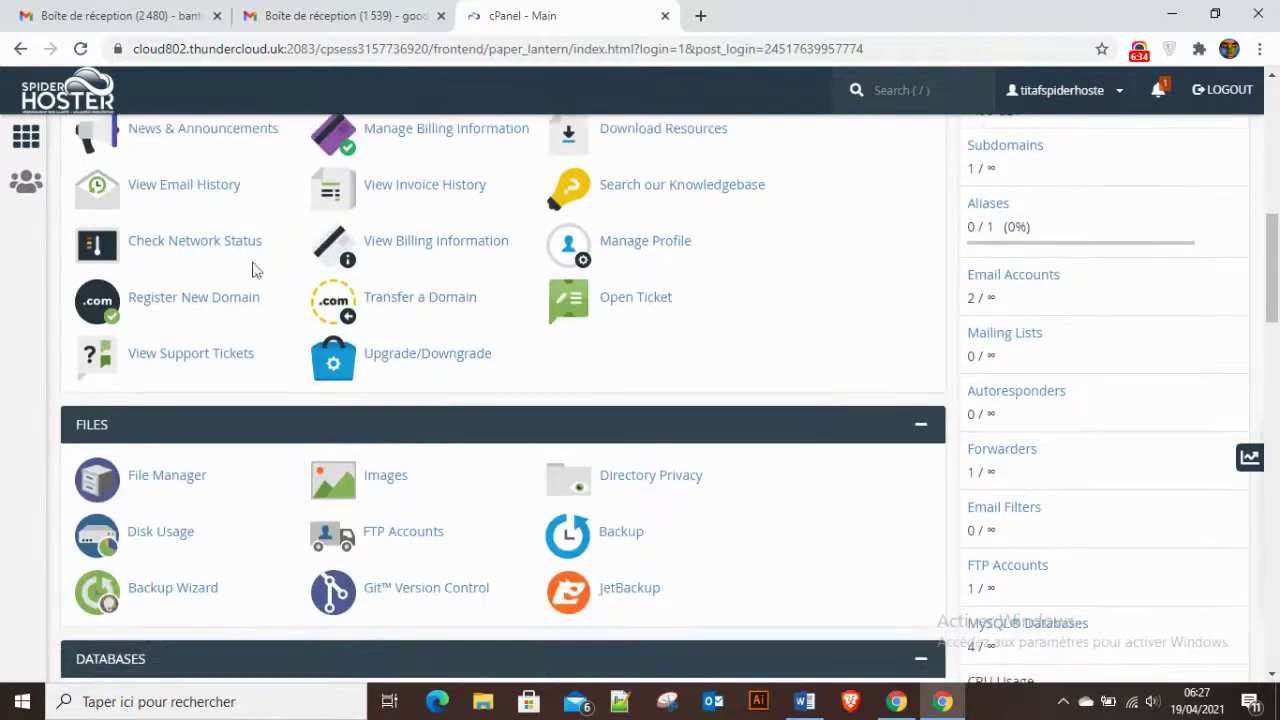
{"action": "scroll", "coordinate": [340, 246], "scroll_direction": "up", "scroll_amount": 2}
{"action": "scroll", "coordinate": [228, 365], "scroll_direction": "down", "scroll_amount": 1}
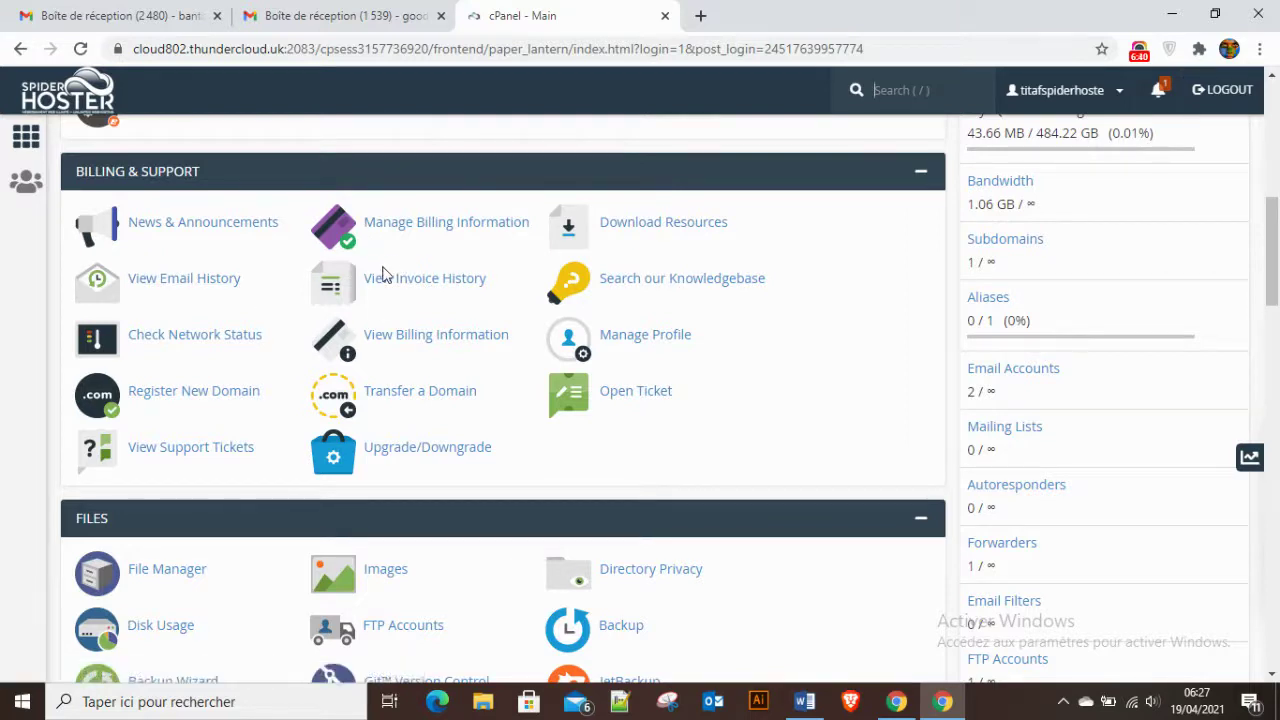
Step: Examine the tools in the Files, Databases and Domains sections of cPanel
{"action": "scroll", "coordinate": [382, 276], "scroll_direction": "down", "scroll_amount": 3}
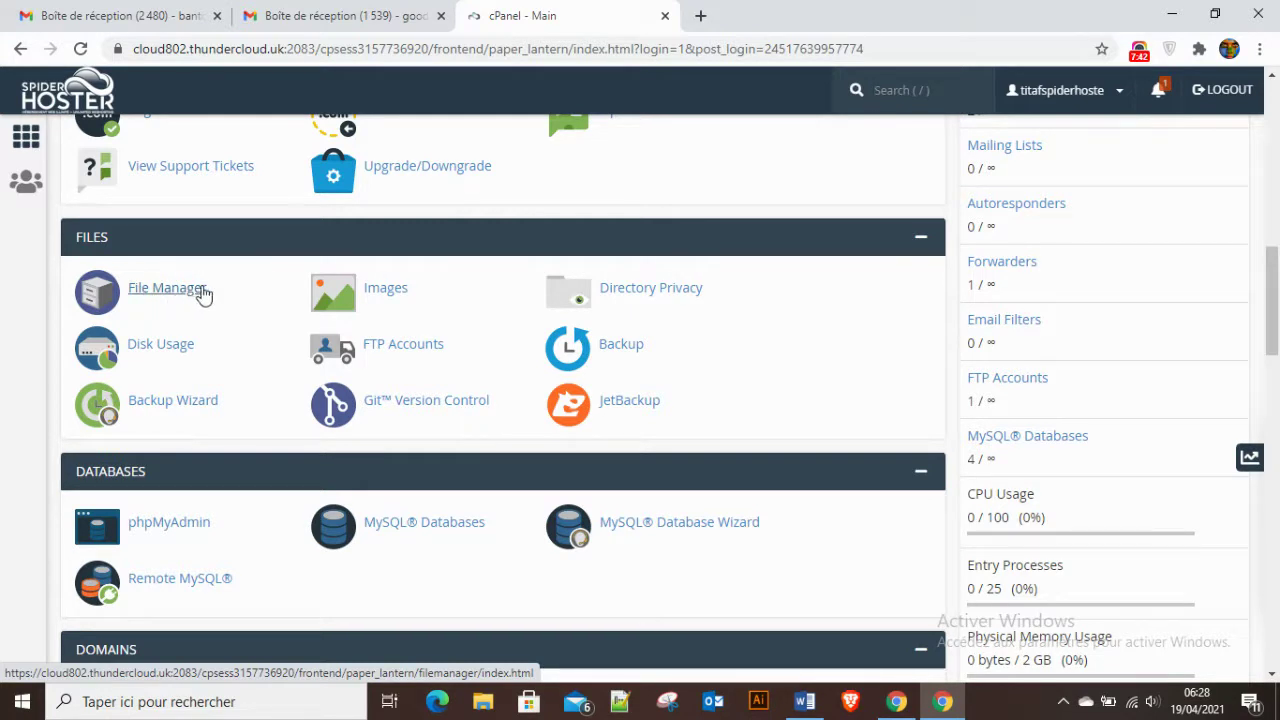
{"action": "scroll", "coordinate": [290, 396], "scroll_direction": "down", "scroll_amount": 2}
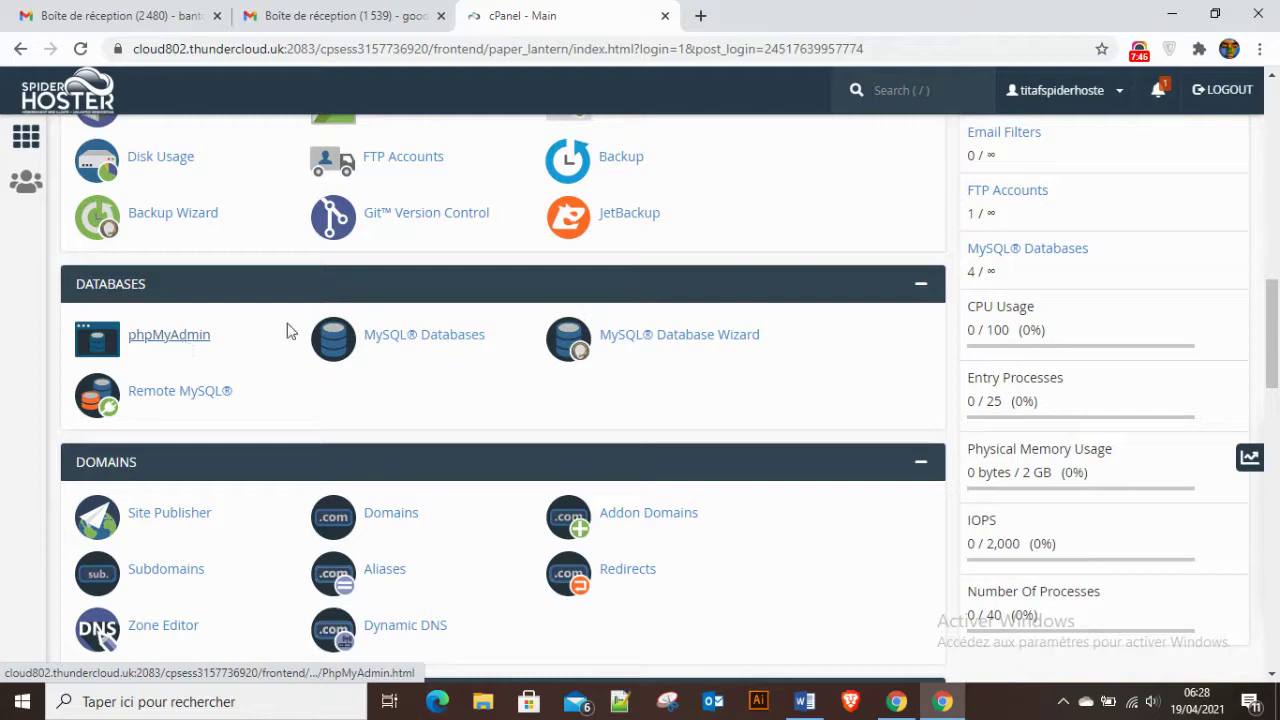
{"action": "scroll", "coordinate": [286, 329], "scroll_direction": "up", "scroll_amount": 5}
{"action": "scroll", "coordinate": [259, 375], "scroll_direction": "down", "scroll_amount": 6}
{"action": "scroll", "coordinate": [259, 375], "scroll_direction": "down", "scroll_amount": 1}
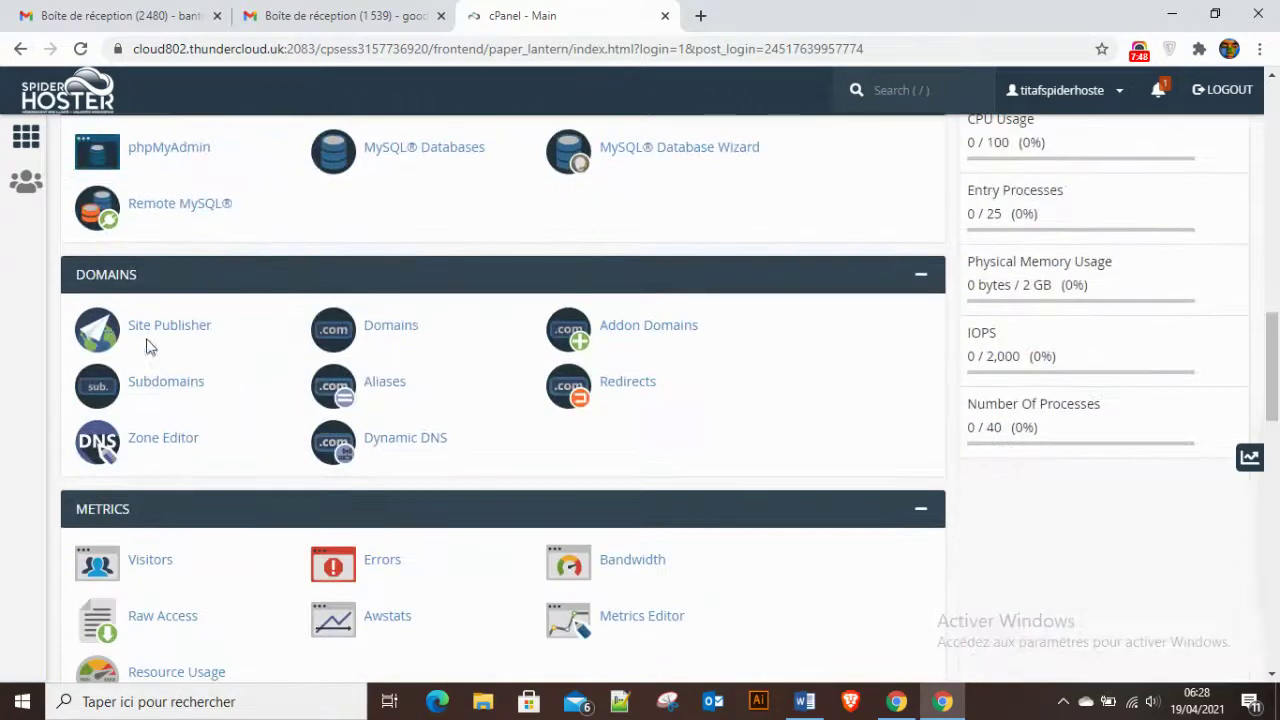
{"action": "scroll", "coordinate": [237, 394], "scroll_direction": "down", "scroll_amount": 1}
{"action": "scroll", "coordinate": [177, 212], "scroll_direction": "up", "scroll_amount": 2}
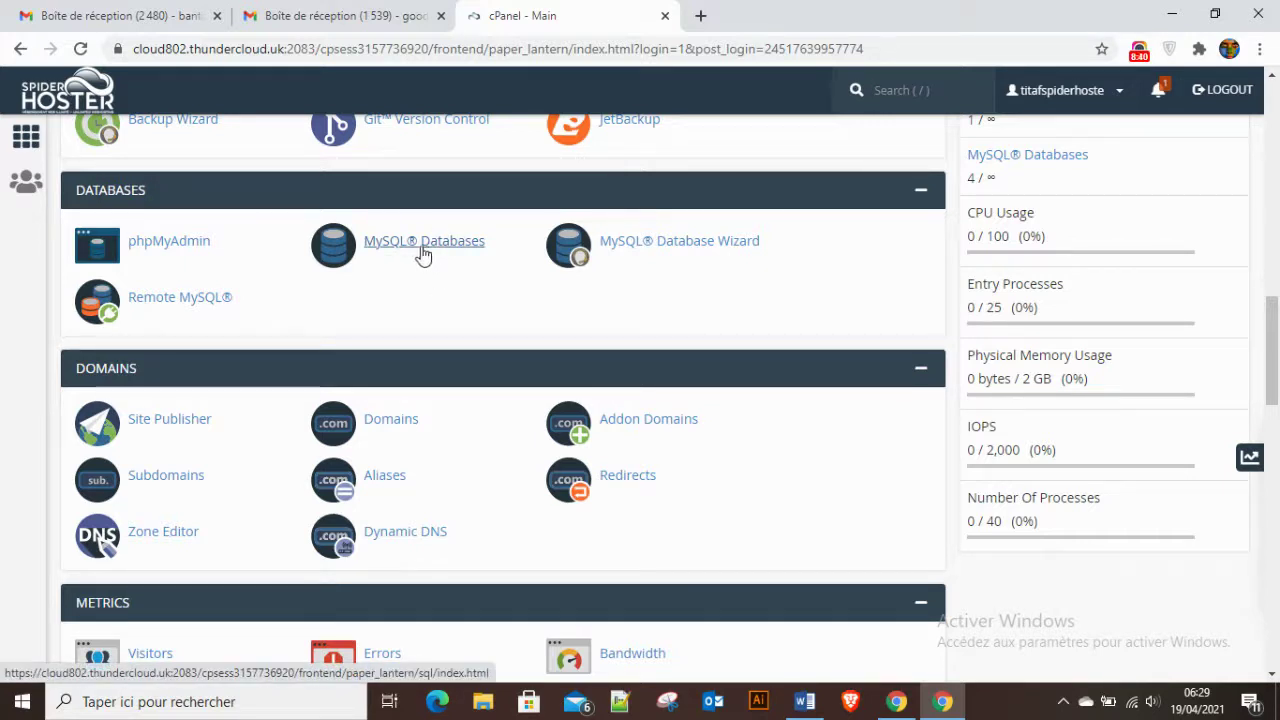
{"action": "scroll", "coordinate": [185, 345], "scroll_direction": "down", "scroll_amount": 2}
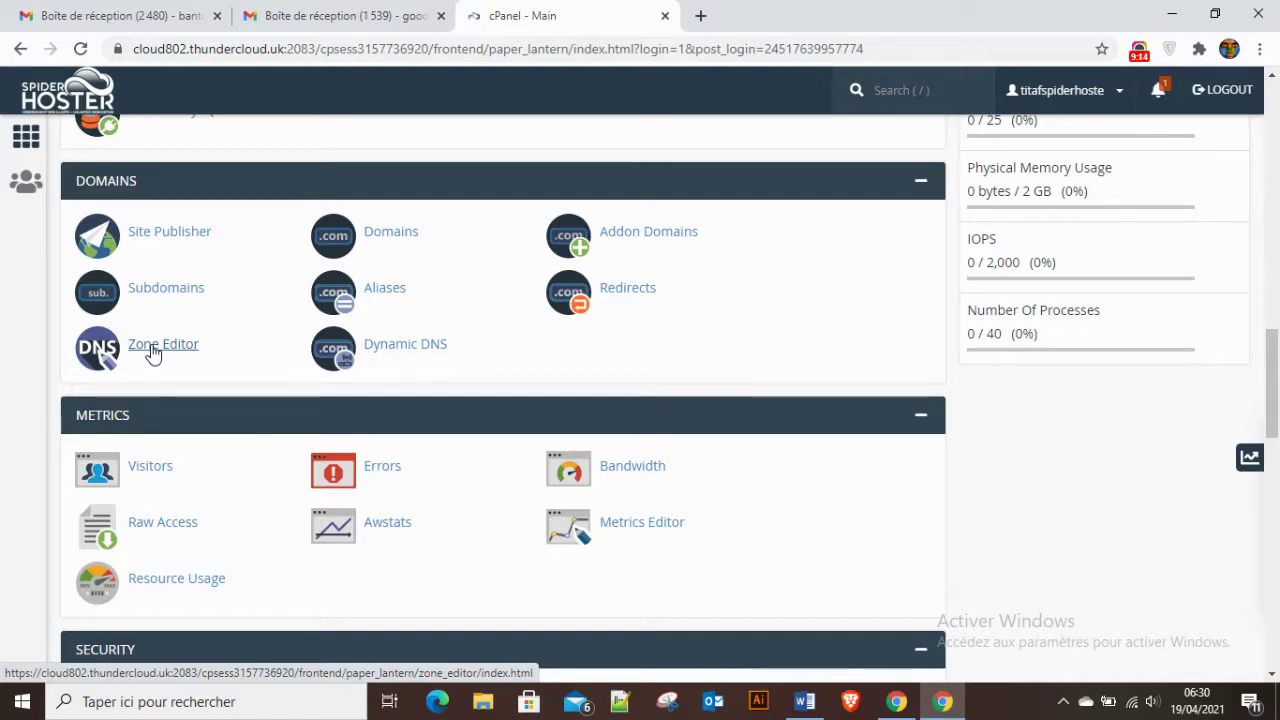
{"action": "key", "text": "/"}
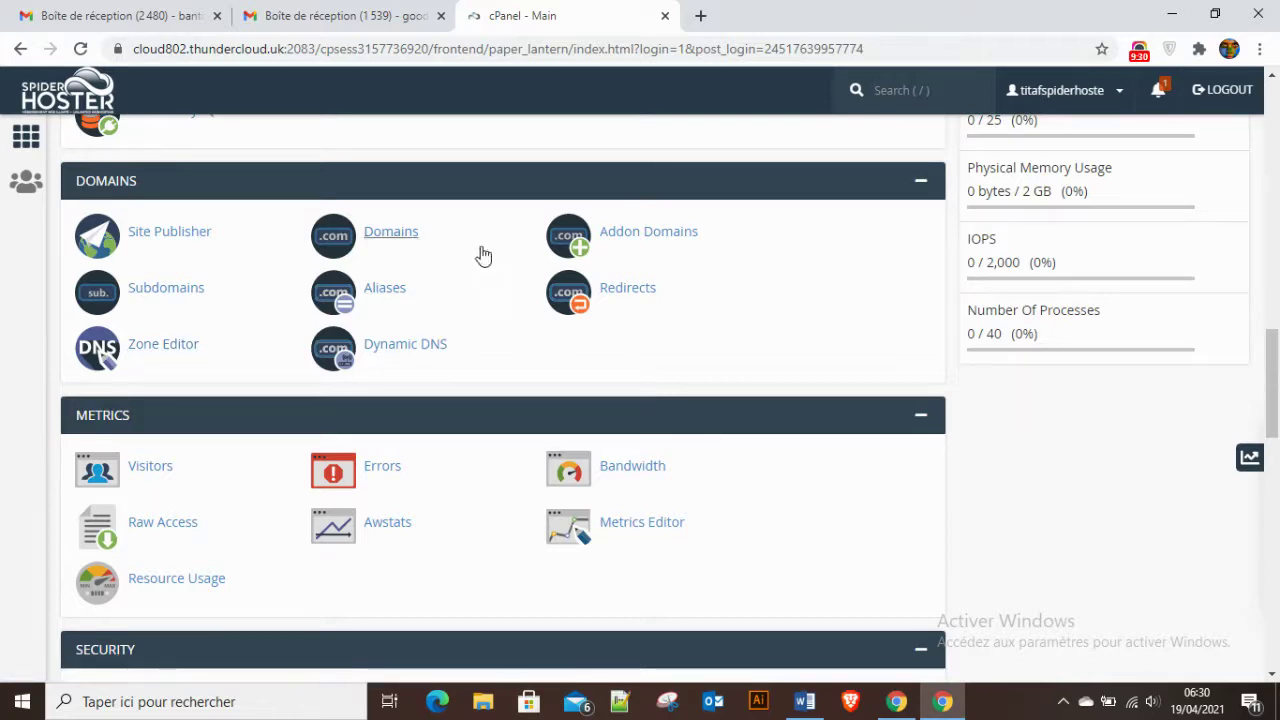
Step: Examine the Metrics, Security and Software sections of cPanel
{"action": "scroll", "coordinate": [483, 256], "scroll_direction": "down", "scroll_amount": 4}
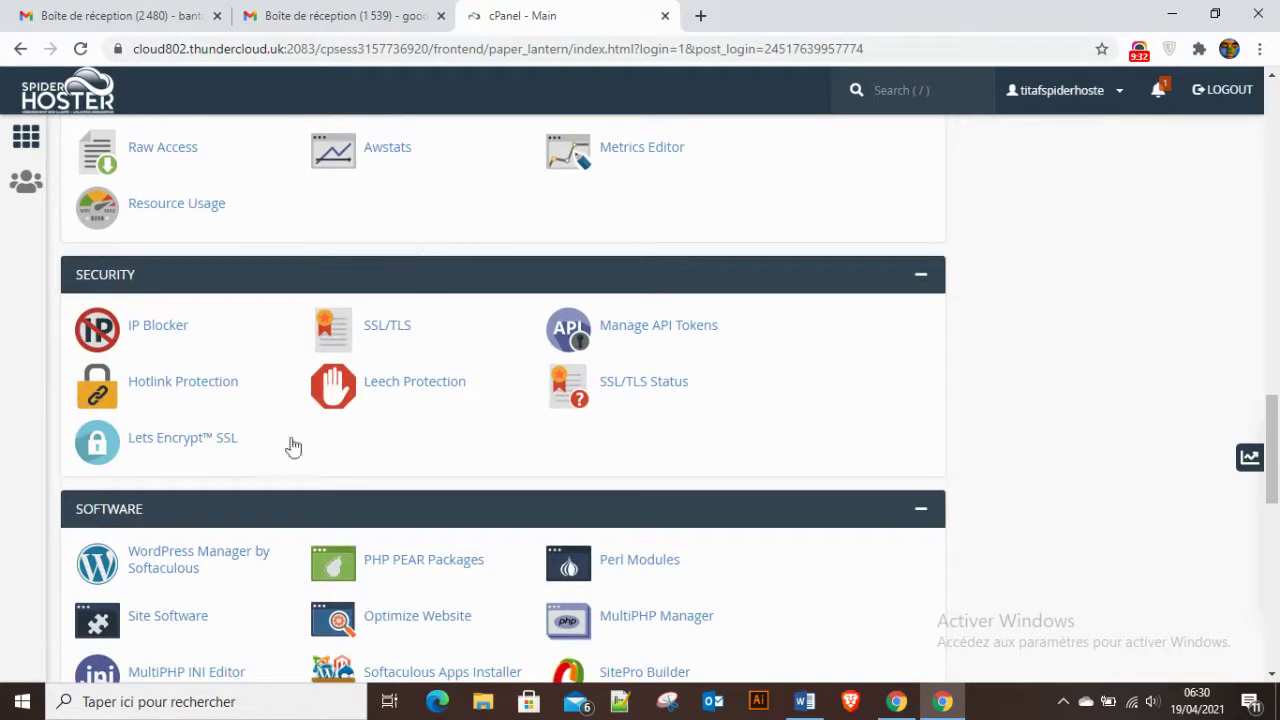
{"action": "scroll", "coordinate": [293, 447], "scroll_direction": "up", "scroll_amount": 3}
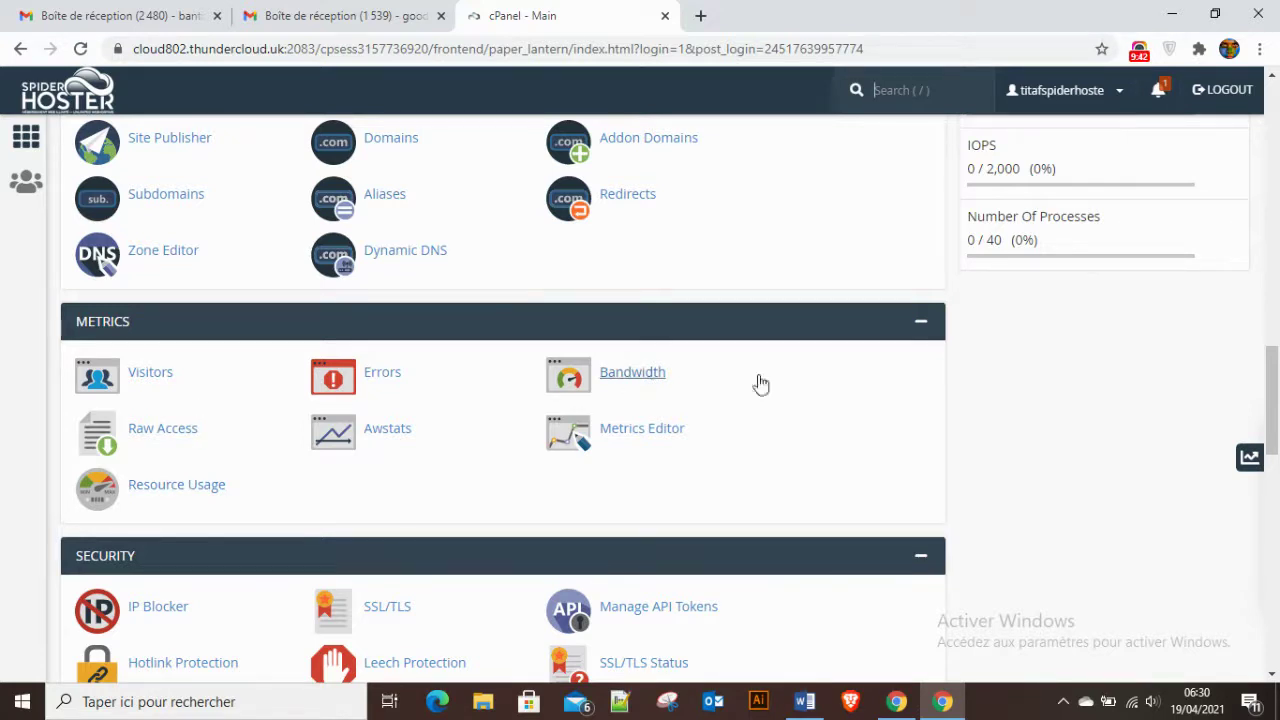
{"action": "scroll", "coordinate": [425, 470], "scroll_direction": "down", "scroll_amount": 3}
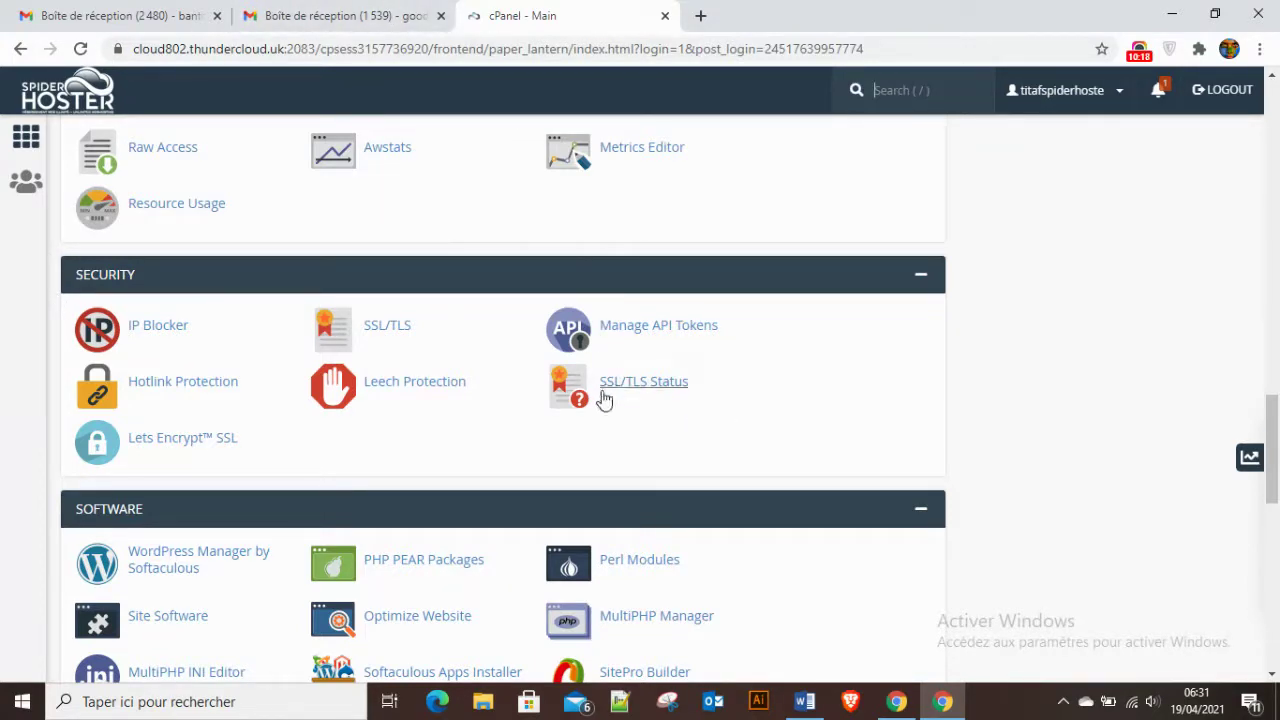
{"action": "scroll", "coordinate": [451, 397], "scroll_direction": "down", "scroll_amount": 3}
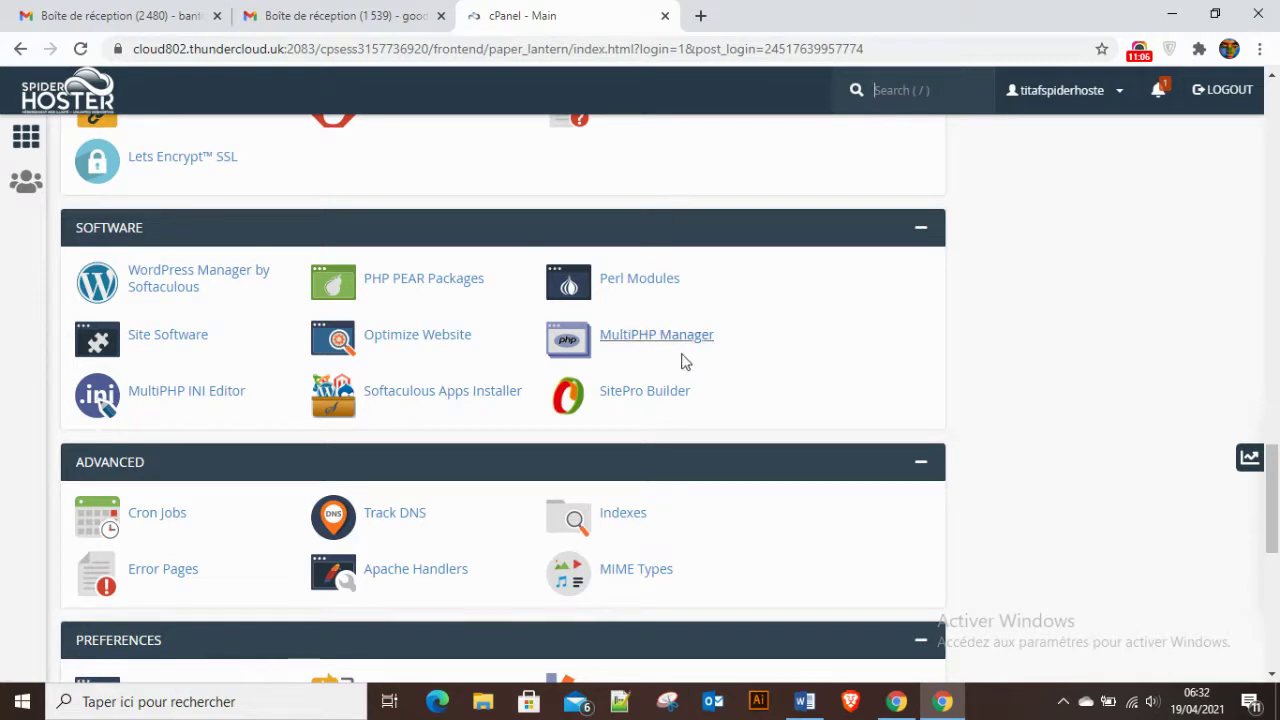
{"action": "scroll", "coordinate": [778, 370], "scroll_direction": "down", "scroll_amount": 1}
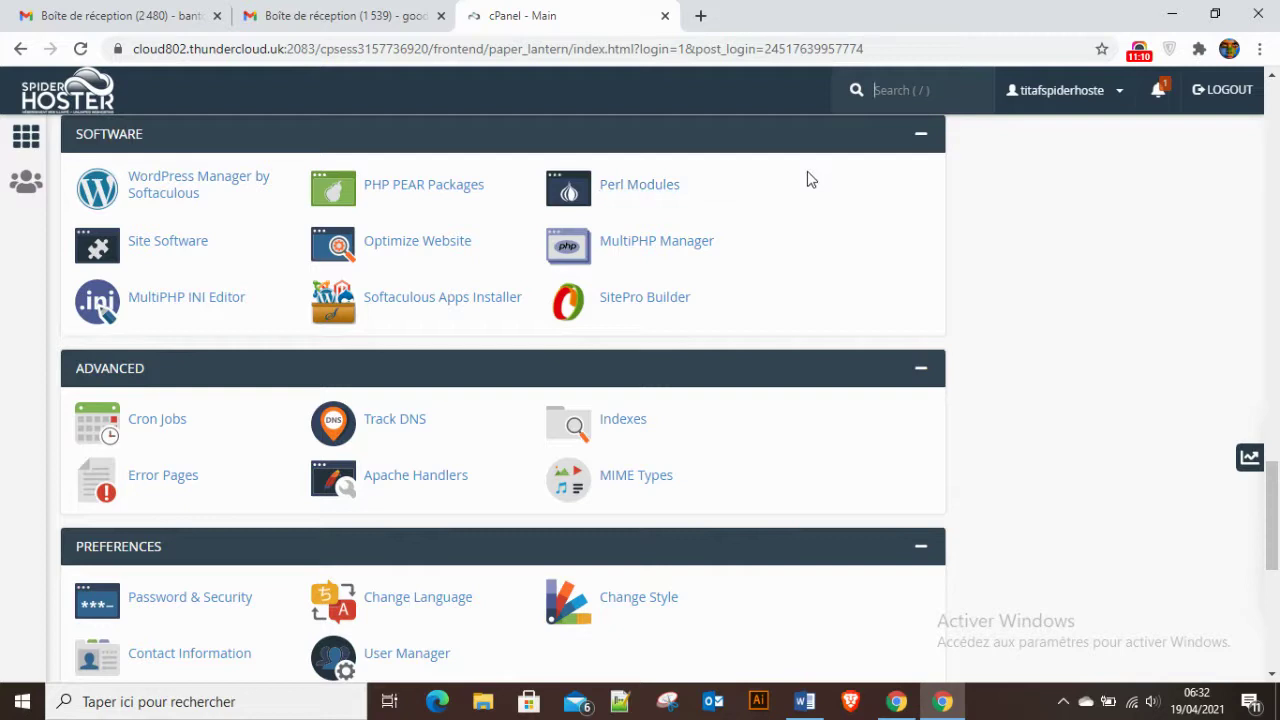
Step: Examine the Advanced, Preferences and Applications sections of cPanel
{"action": "scroll", "coordinate": [805, 250], "scroll_direction": "down", "scroll_amount": 2}
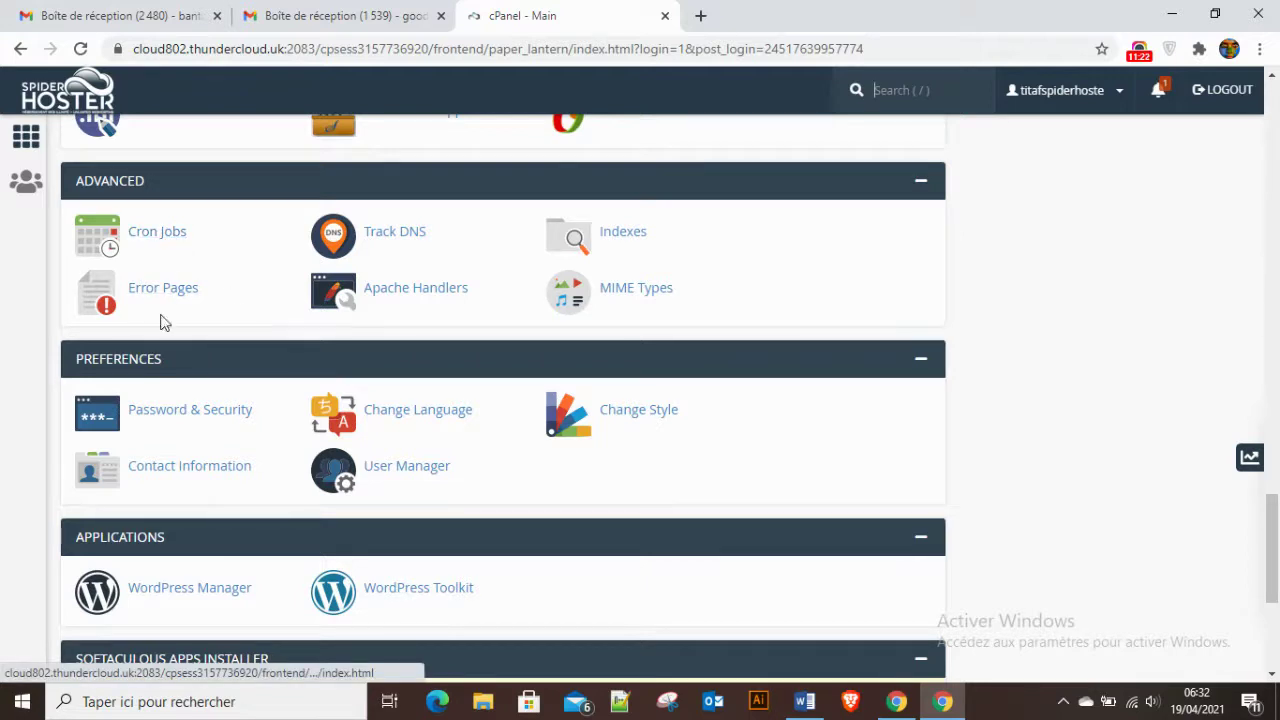
{"action": "scroll", "coordinate": [340, 290], "scroll_direction": "down", "scroll_amount": 3}
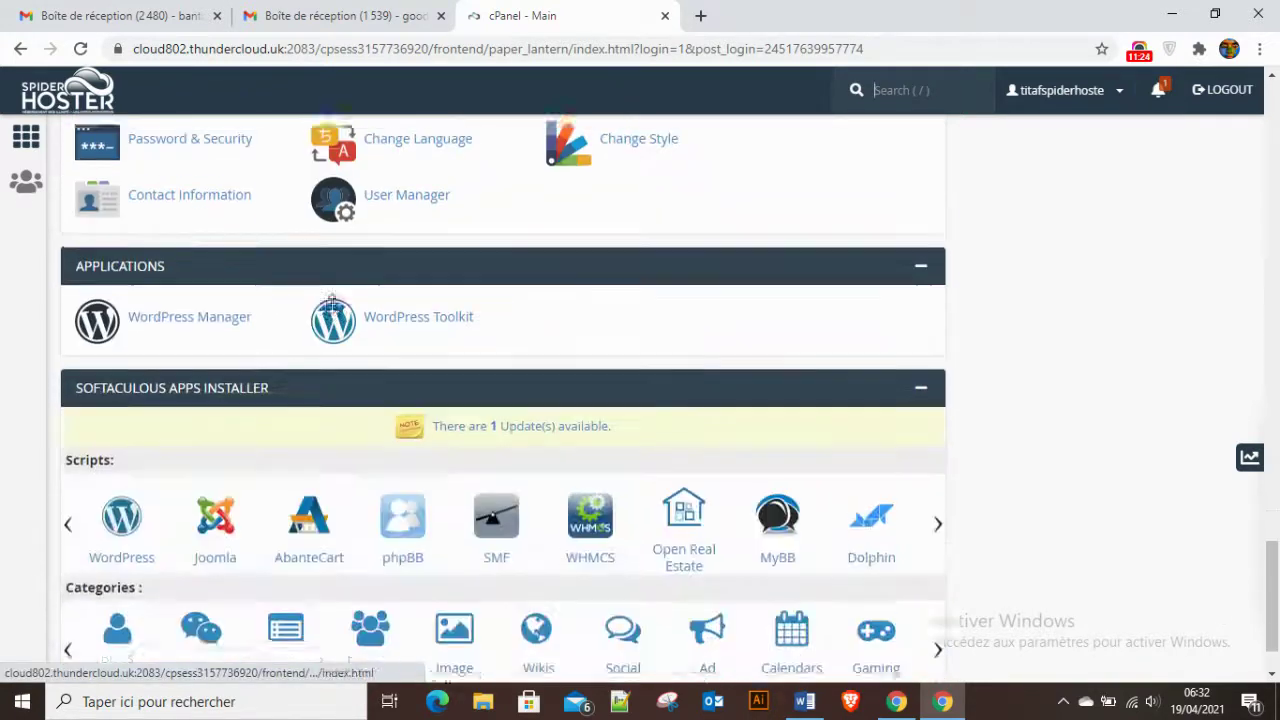
{"action": "scroll", "coordinate": [510, 326], "scroll_direction": "up", "scroll_amount": 2}
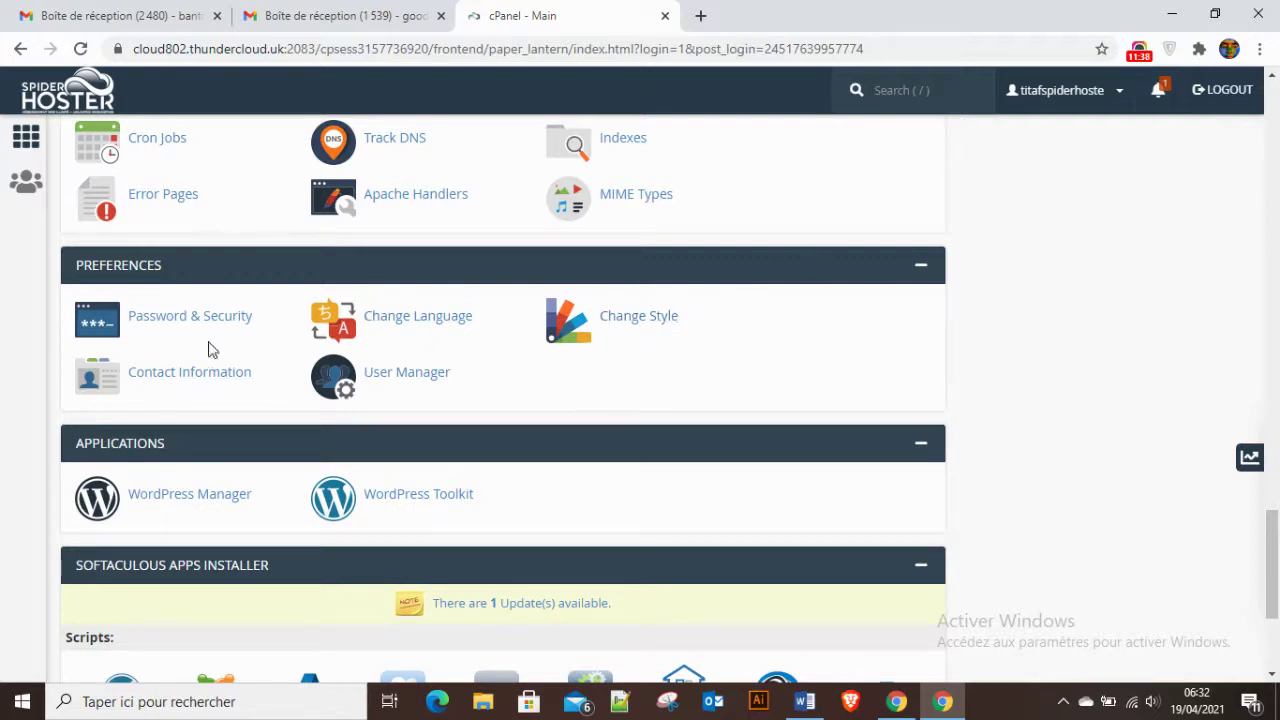
{"action": "scroll", "coordinate": [505, 311], "scroll_direction": "down", "scroll_amount": 1}
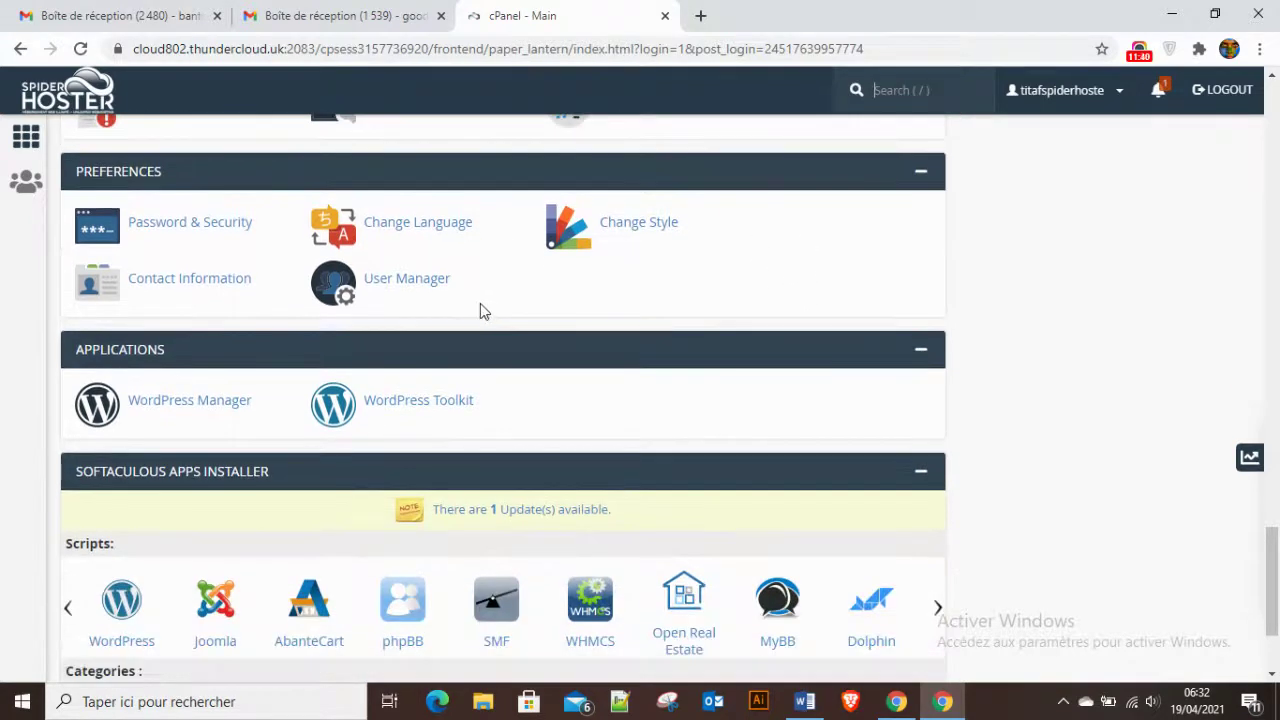
{"action": "scroll", "coordinate": [480, 311], "scroll_direction": "down", "scroll_amount": 2}
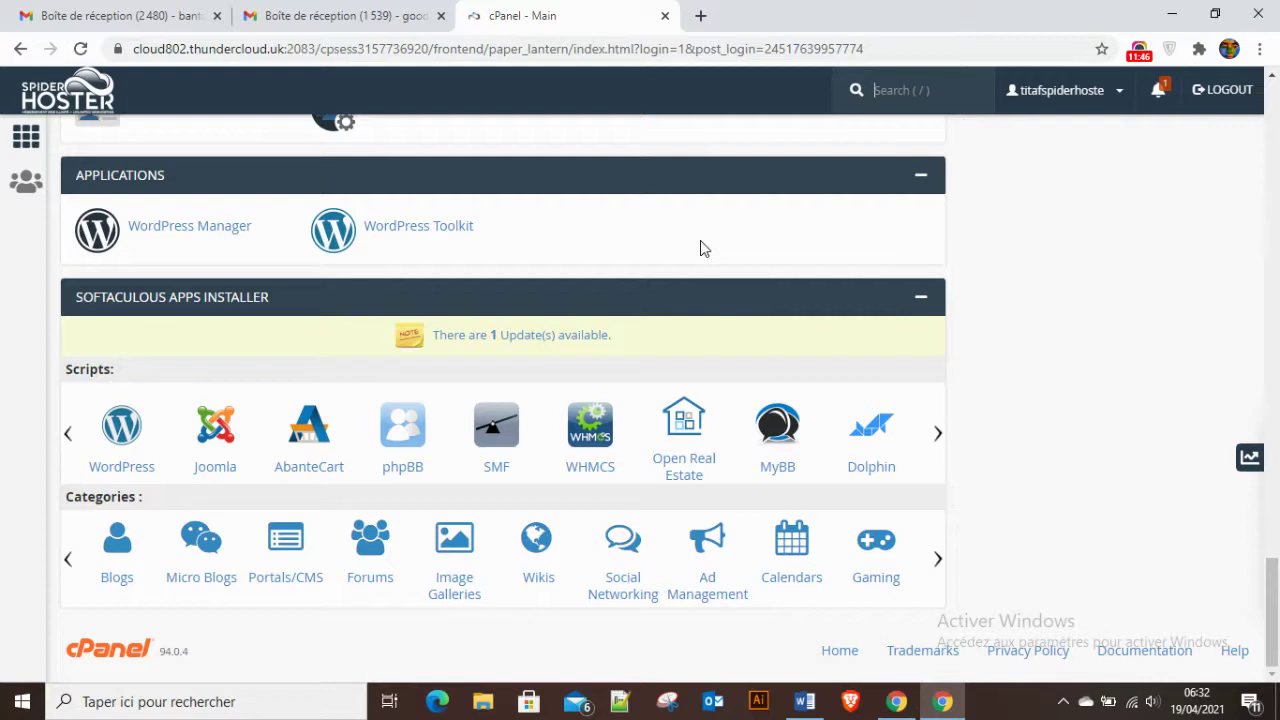
Step: Browse the scripts and categories offered in the Softaculous Apps Installer section
{"action": "key", "text": "slash"}
{"action": "scroll", "coordinate": [420, 420], "scroll_direction": "up", "scroll_amount": 3}
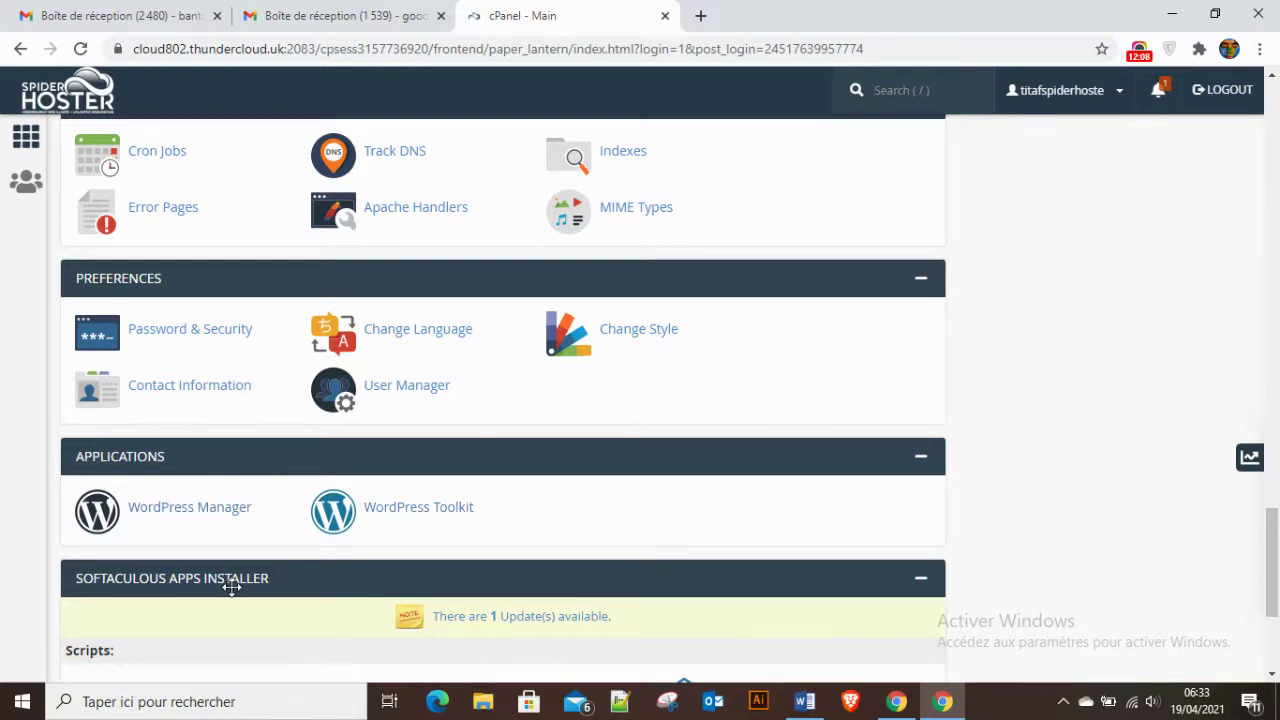
{"action": "scroll", "coordinate": [251, 580], "scroll_direction": "down", "scroll_amount": 2}
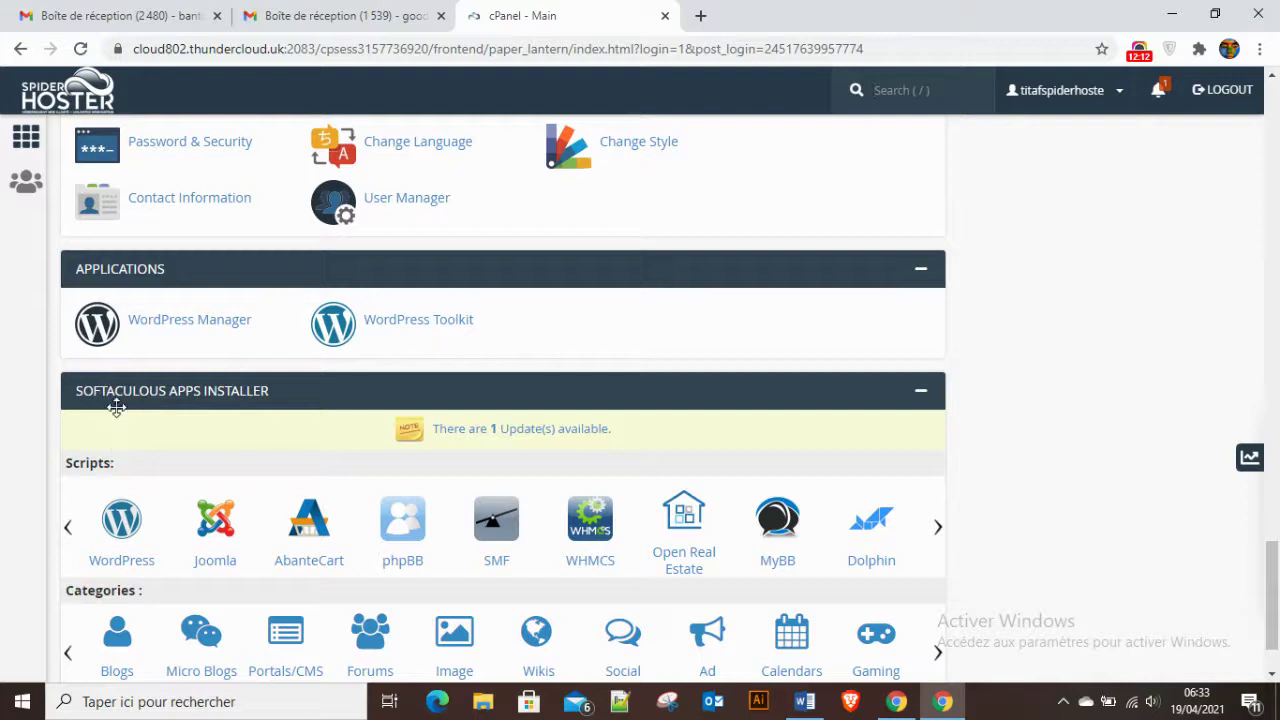
{"action": "scroll", "coordinate": [258, 481], "scroll_direction": "down", "scroll_amount": 1}
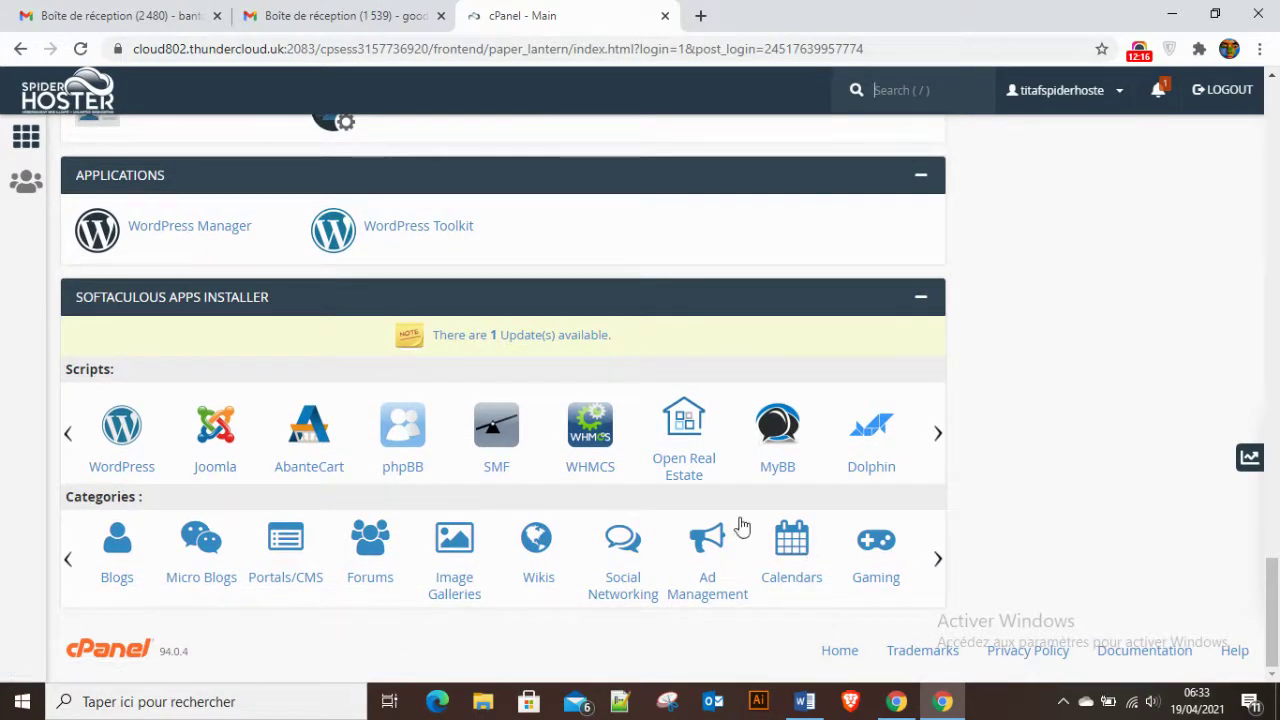
{"action": "left_click", "coordinate": [937, 433]}
{"action": "left_click", "coordinate": [935, 577]}
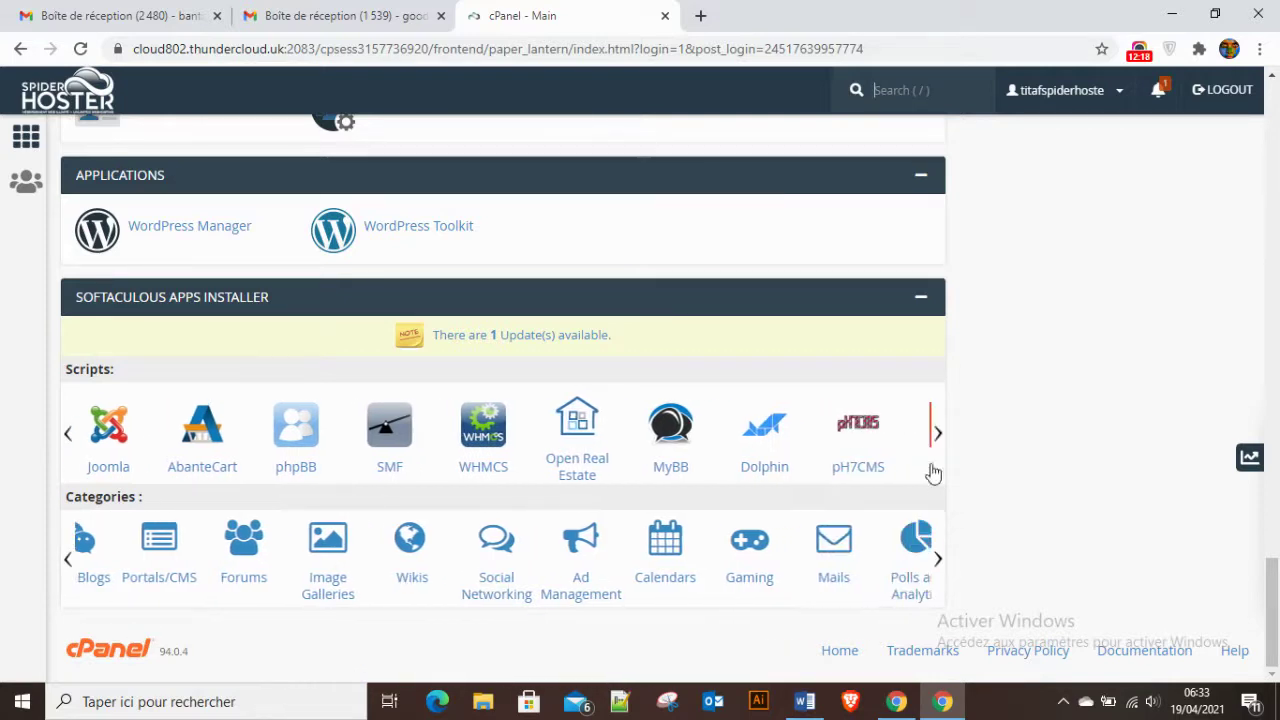
{"action": "left_click", "coordinate": [937, 576]}
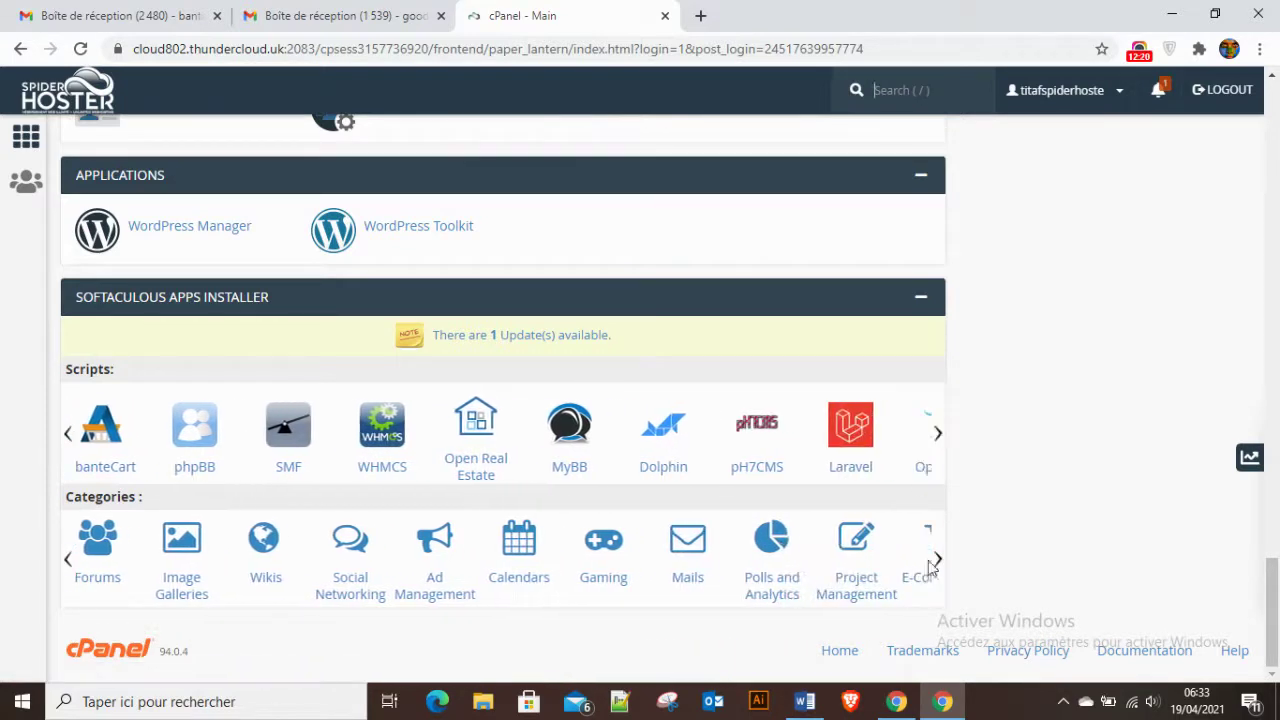
{"action": "mouse_move", "coordinate": [940, 454]}
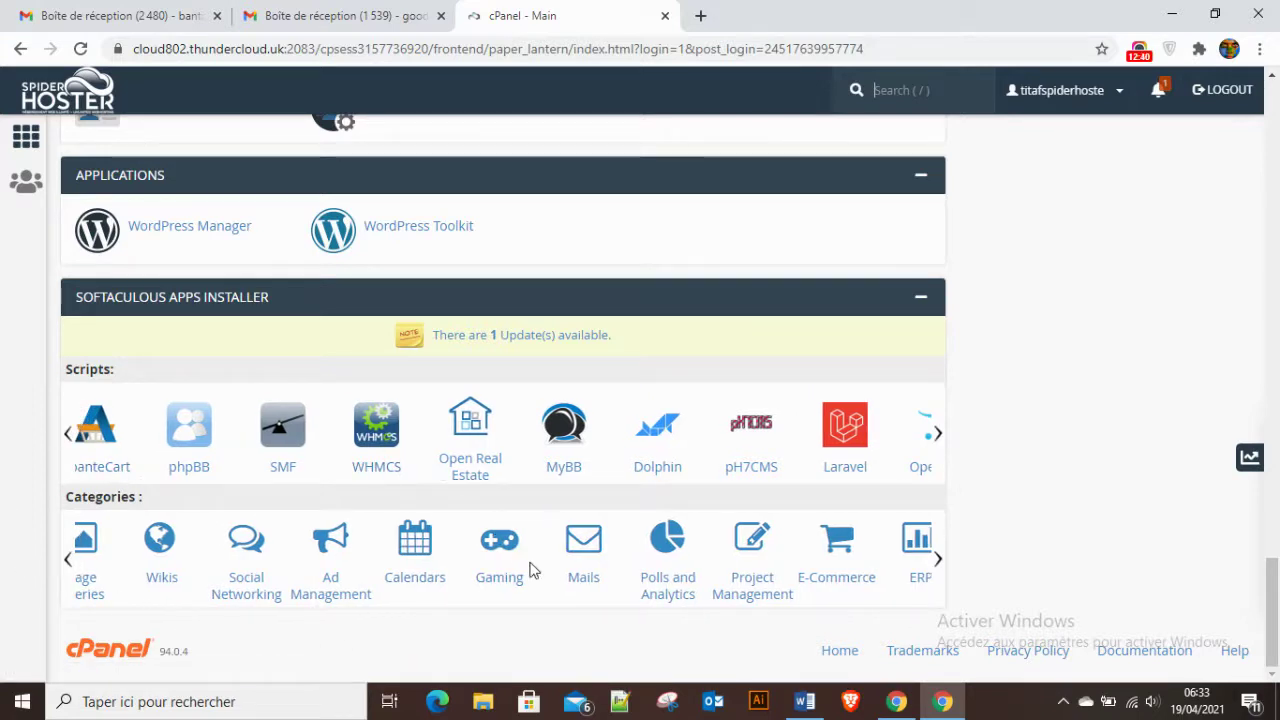
Step: Return to the start of the cPanel dashboard, then switch to Word to check the list of website creation steps
{"action": "scroll", "coordinate": [530, 570], "scroll_direction": "up", "scroll_amount": 4}
{"action": "scroll", "coordinate": [520, 583], "scroll_direction": "down", "scroll_amount": 4}
{"action": "scroll", "coordinate": [520, 577], "scroll_direction": "up", "scroll_amount": 5}
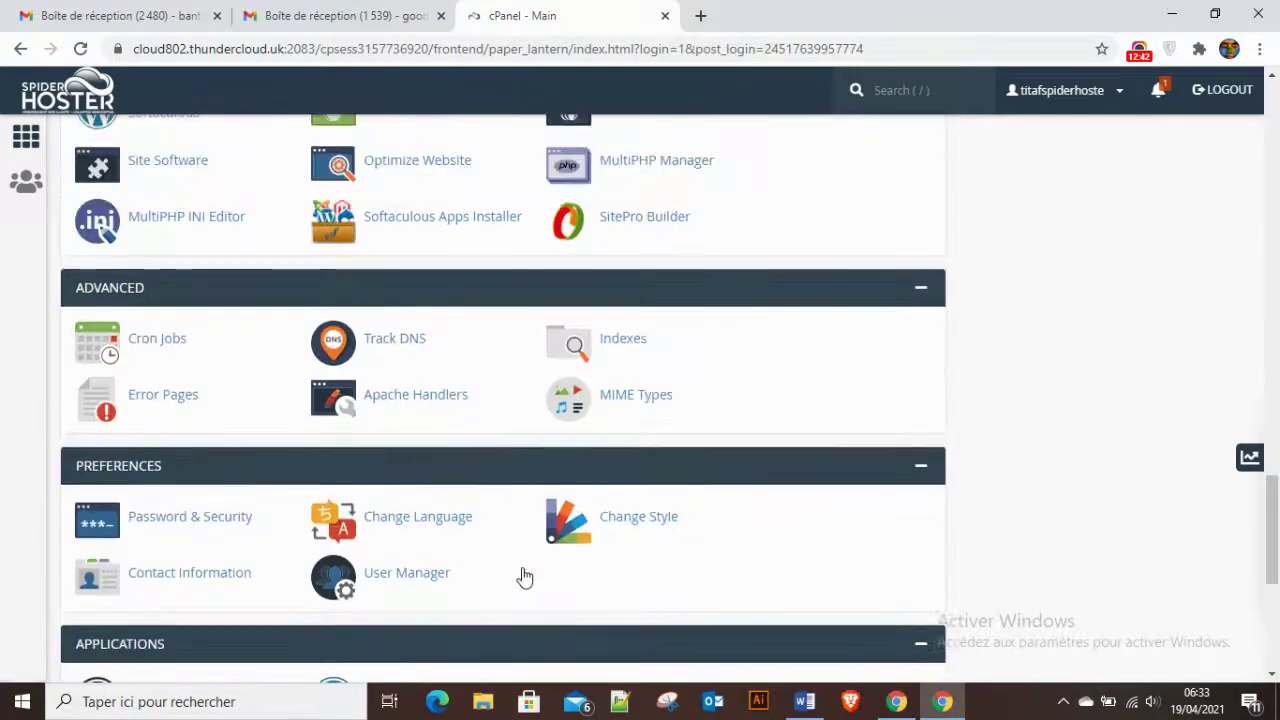
{"action": "scroll", "coordinate": [524, 577], "scroll_direction": "up", "scroll_amount": 15}
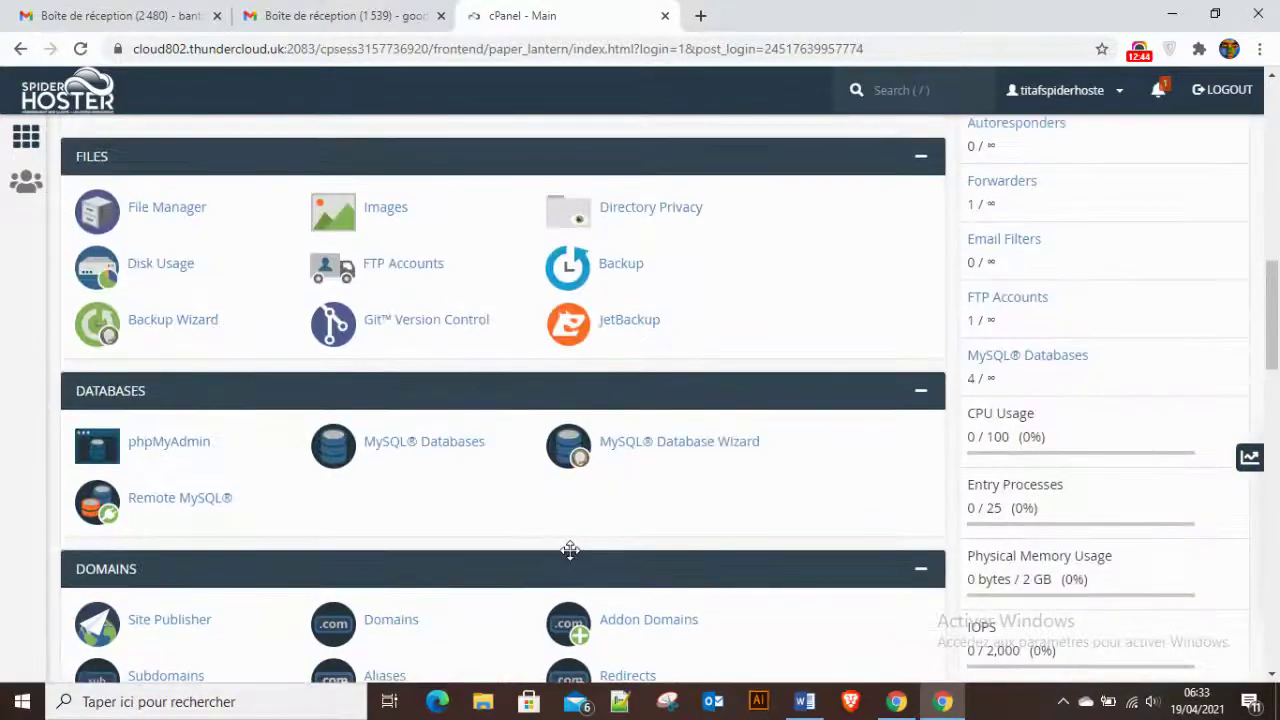
{"action": "scroll", "coordinate": [570, 549], "scroll_direction": "up", "scroll_amount": 7}
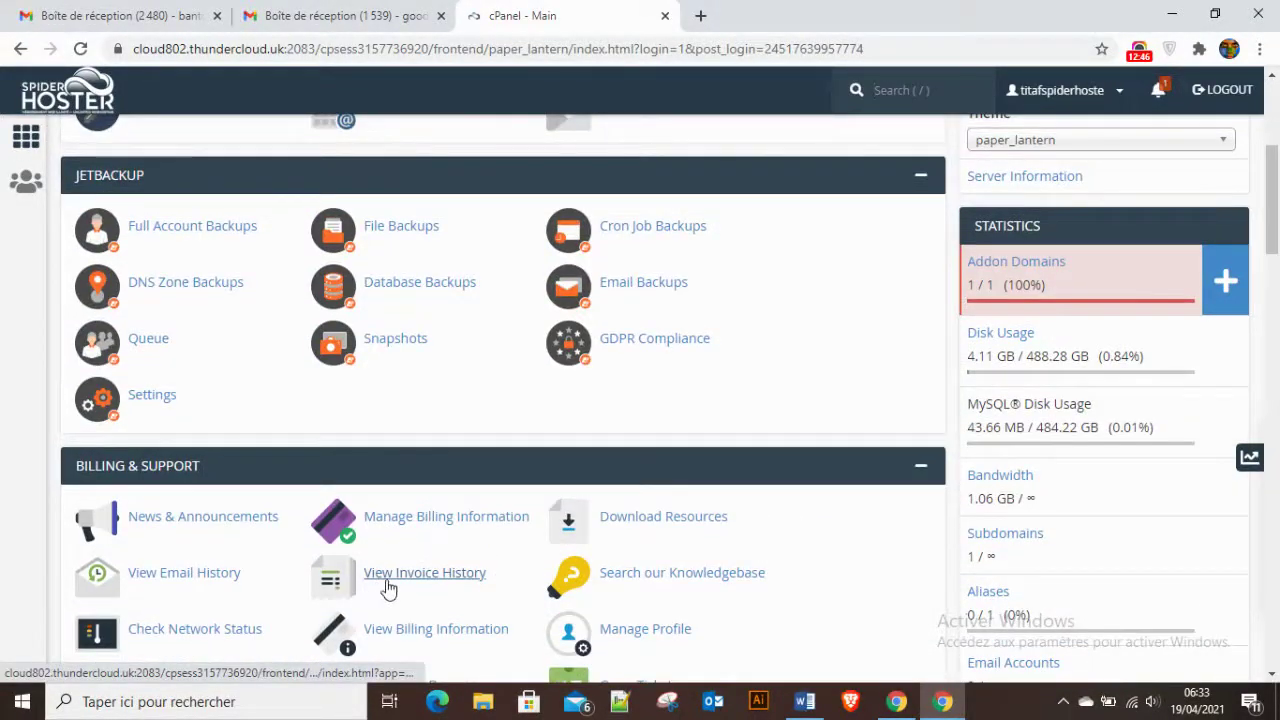
{"action": "scroll", "coordinate": [410, 589], "scroll_direction": "up", "scroll_amount": 4}
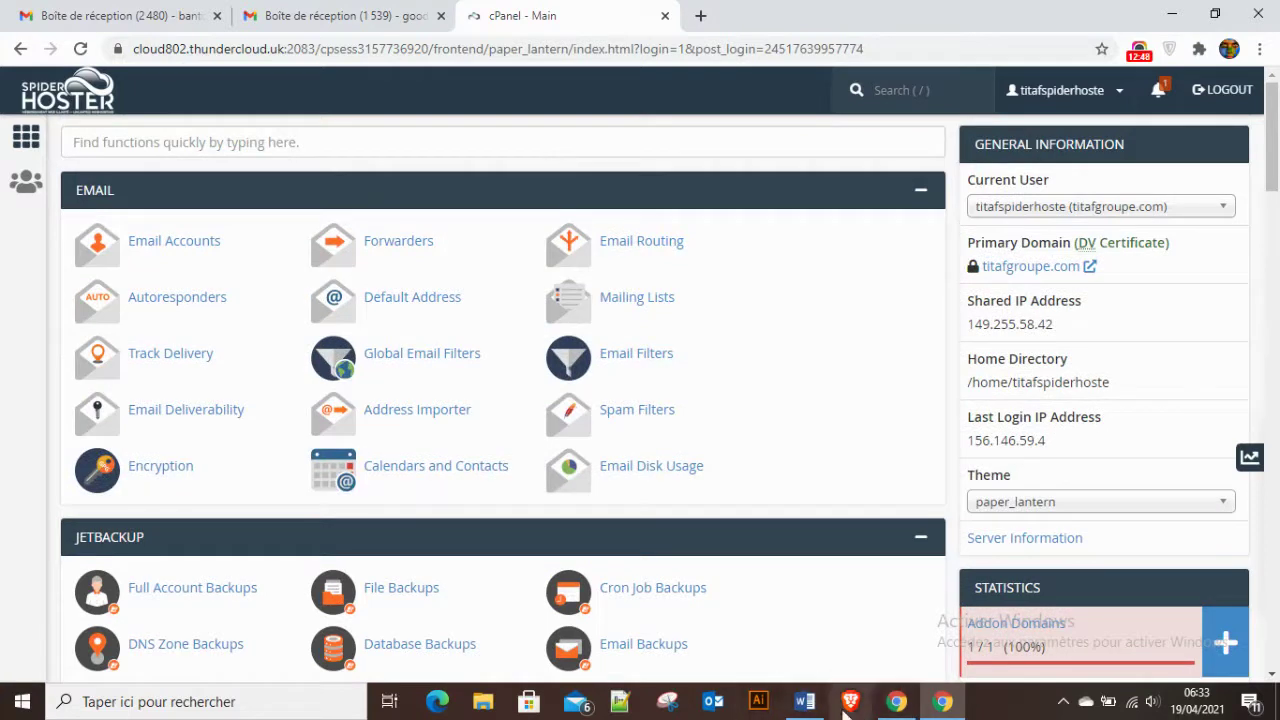
{"action": "left_click", "coordinate": [805, 701]}
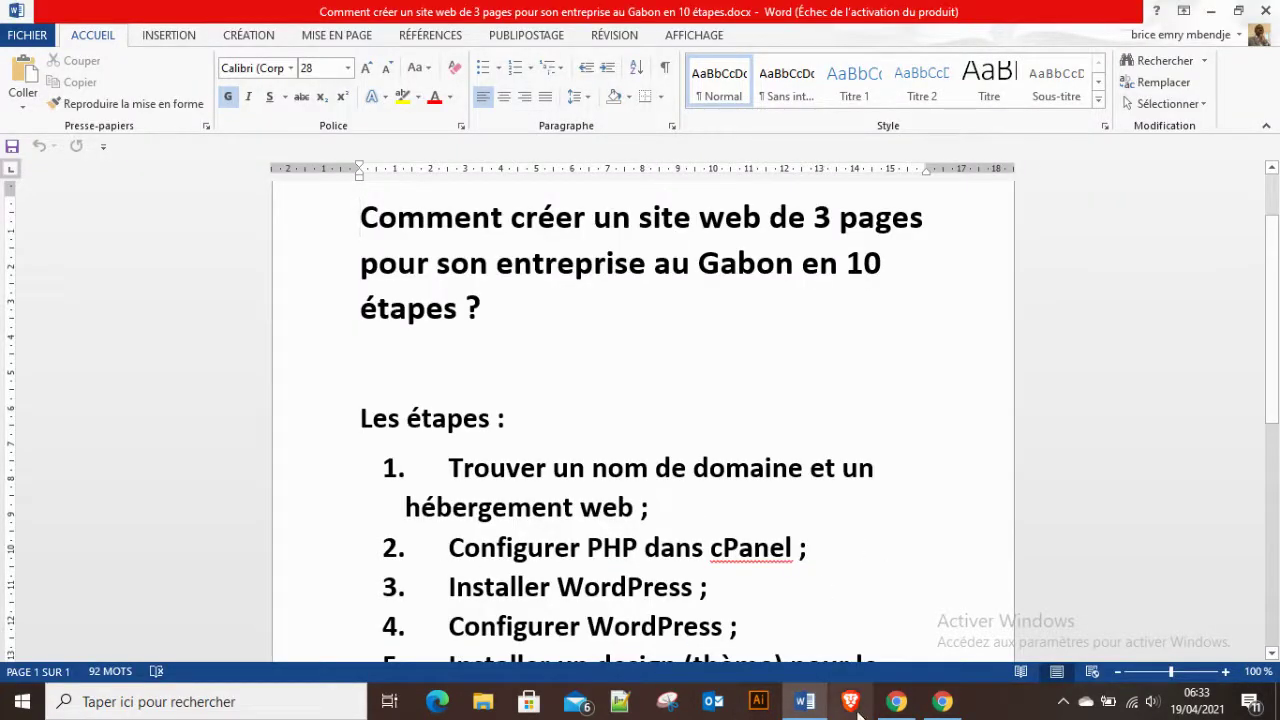
{"action": "mouse_move", "coordinate": [805, 701]}
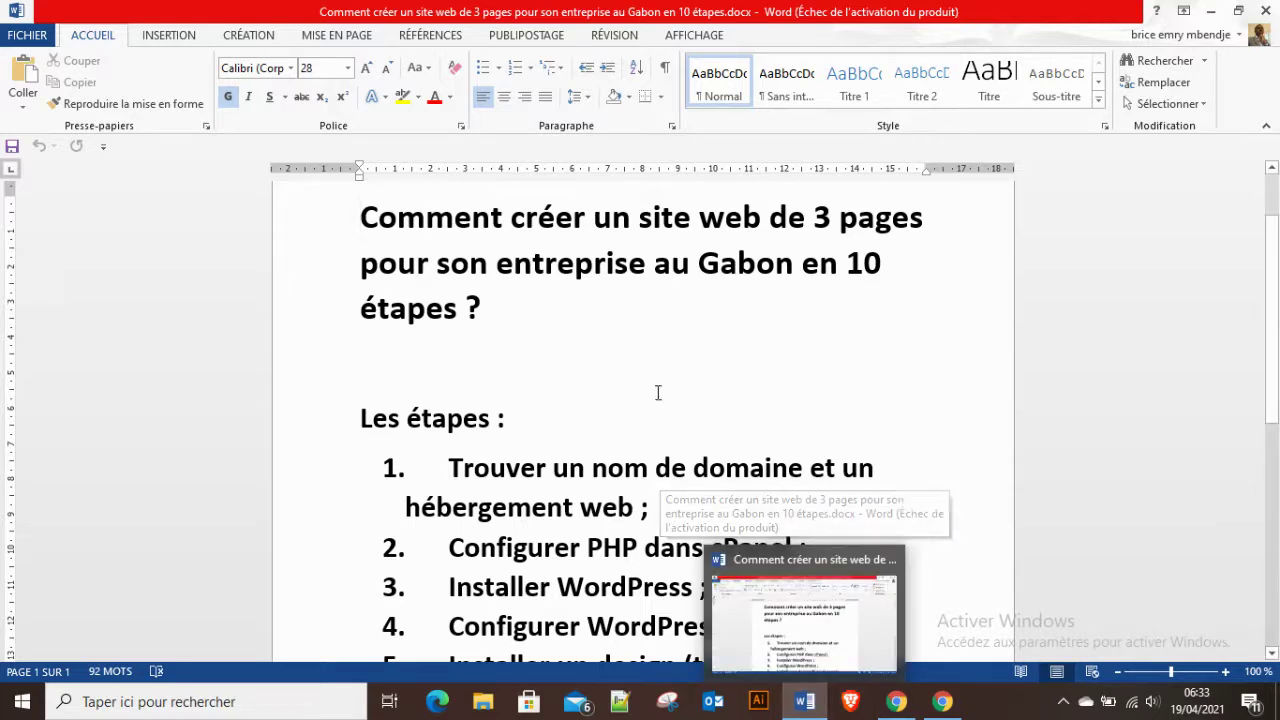
Step: Switch back to cPanel in Chrome and open MultiPHP Manager from the Software section
{"action": "left_click", "coordinate": [940, 701]}
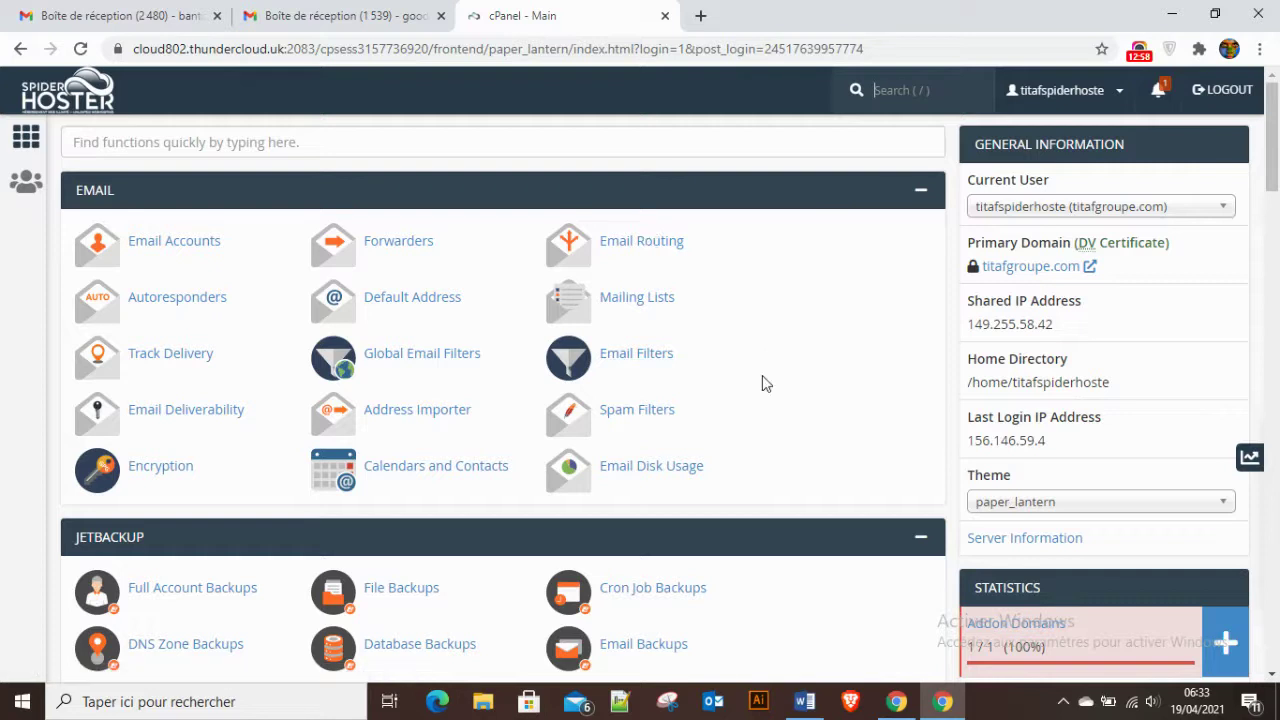
{"action": "scroll", "coordinate": [757, 385], "scroll_direction": "down", "scroll_amount": 3}
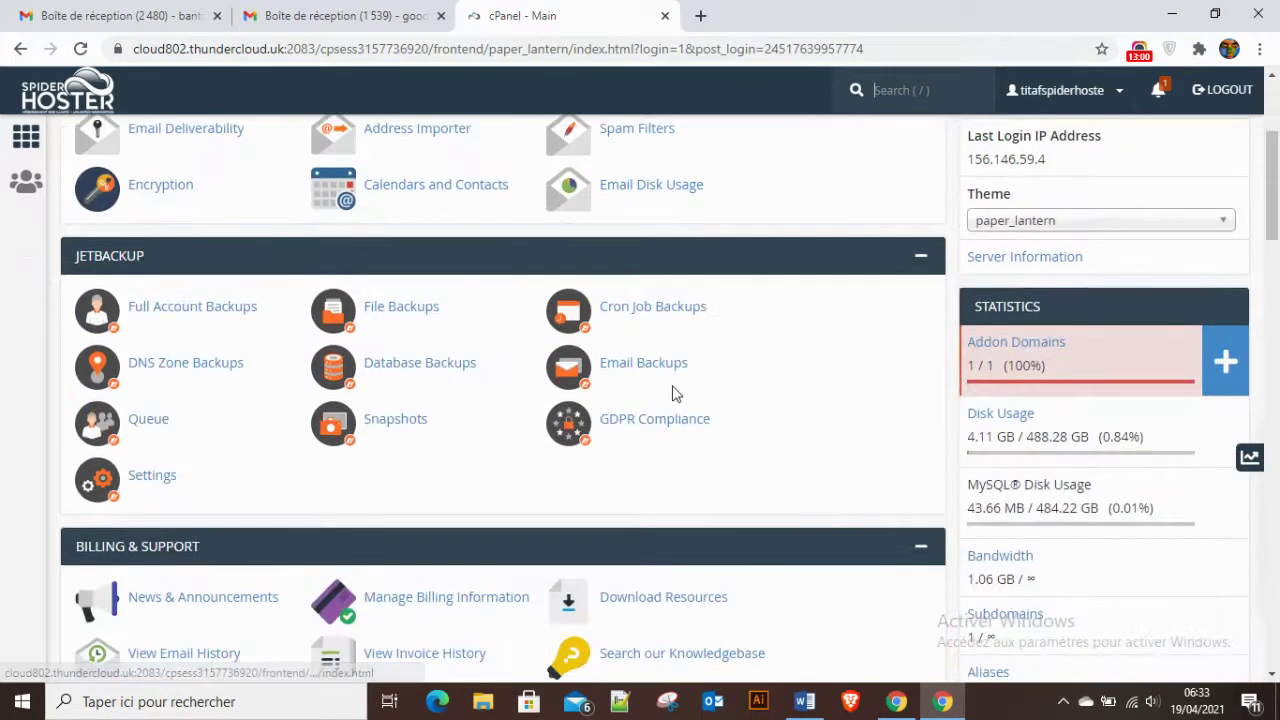
{"action": "scroll", "coordinate": [786, 386], "scroll_direction": "up", "scroll_amount": 3}
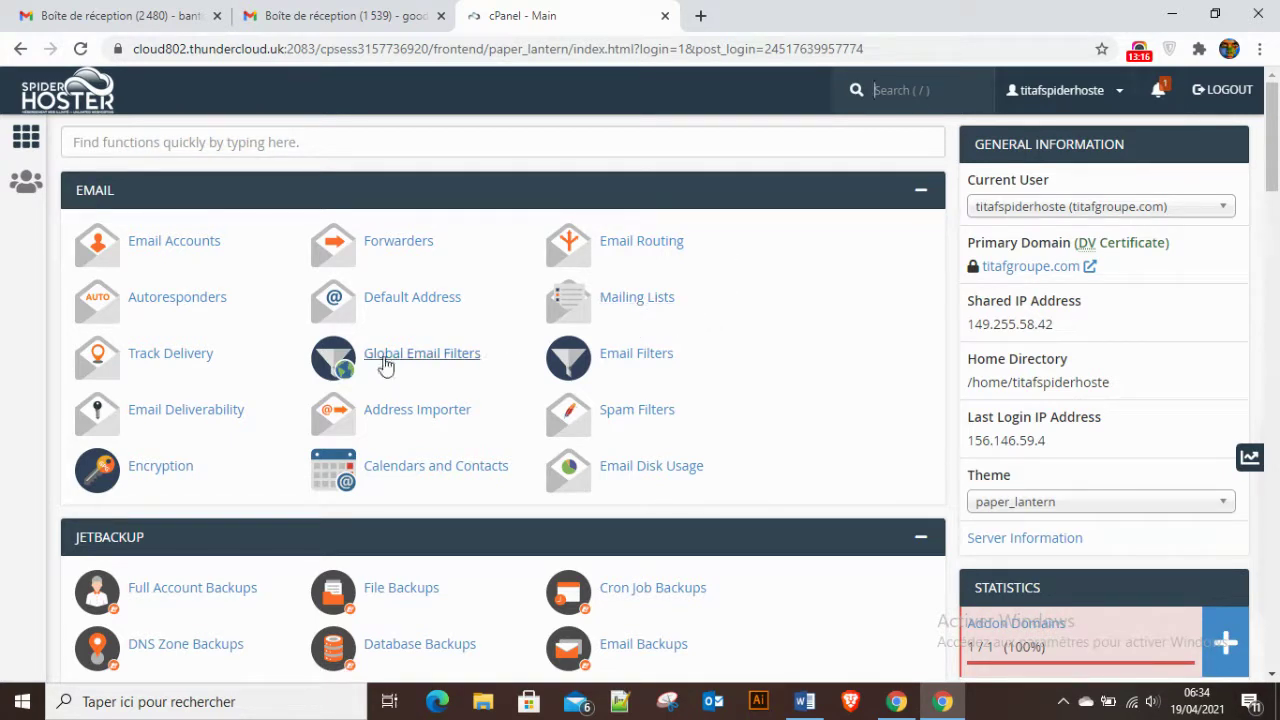
{"action": "scroll", "coordinate": [598, 430], "scroll_direction": "down", "scroll_amount": 3}
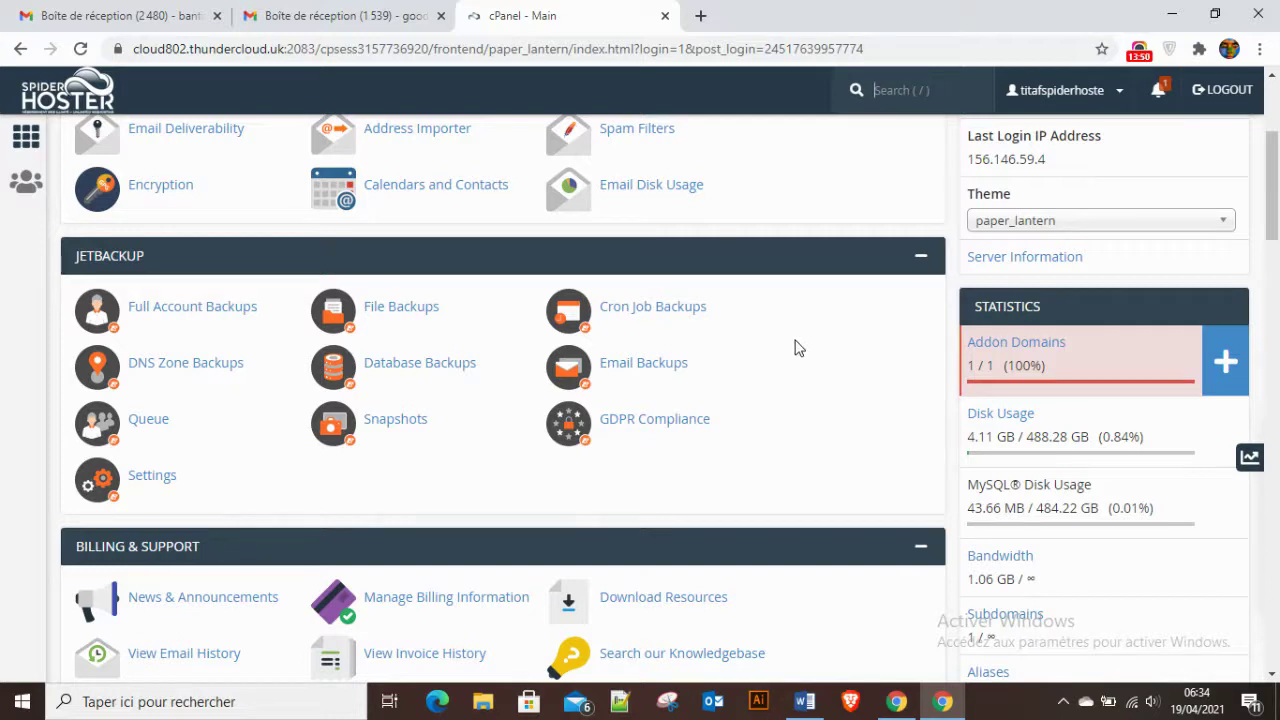
{"action": "scroll", "coordinate": [494, 452], "scroll_direction": "down", "scroll_amount": 4}
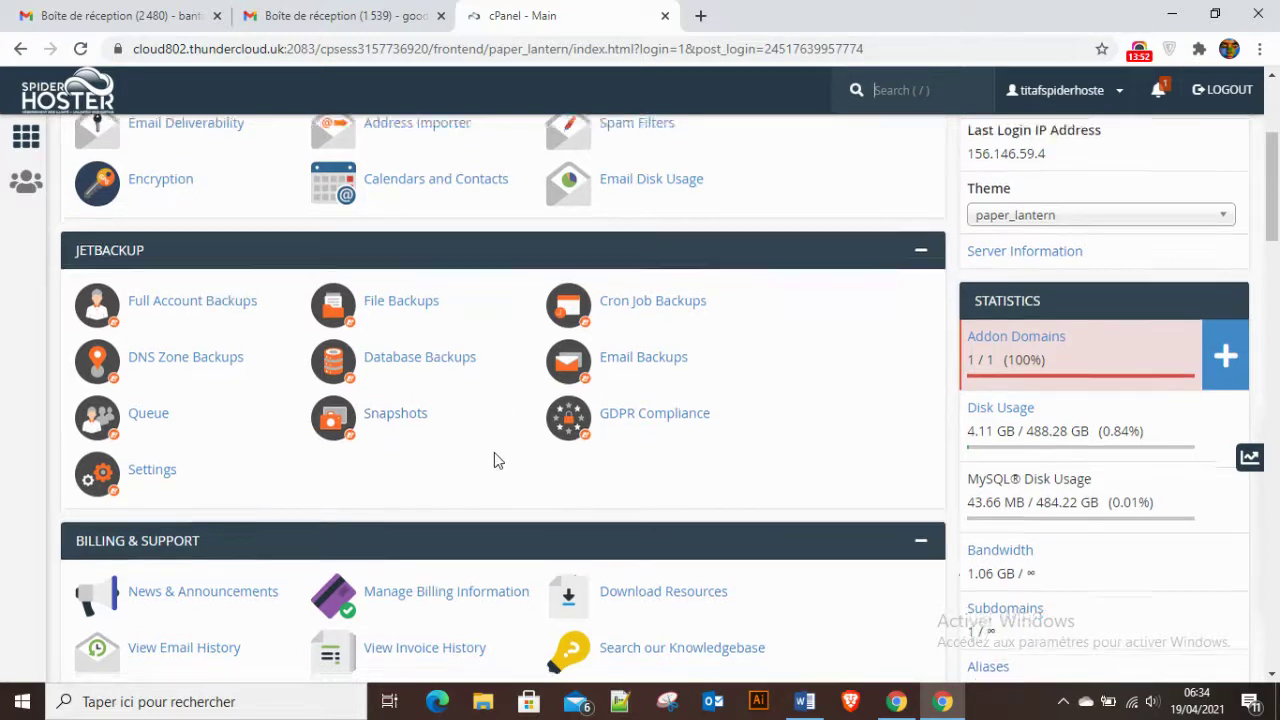
{"action": "scroll", "coordinate": [612, 444], "scroll_direction": "down", "scroll_amount": 6}
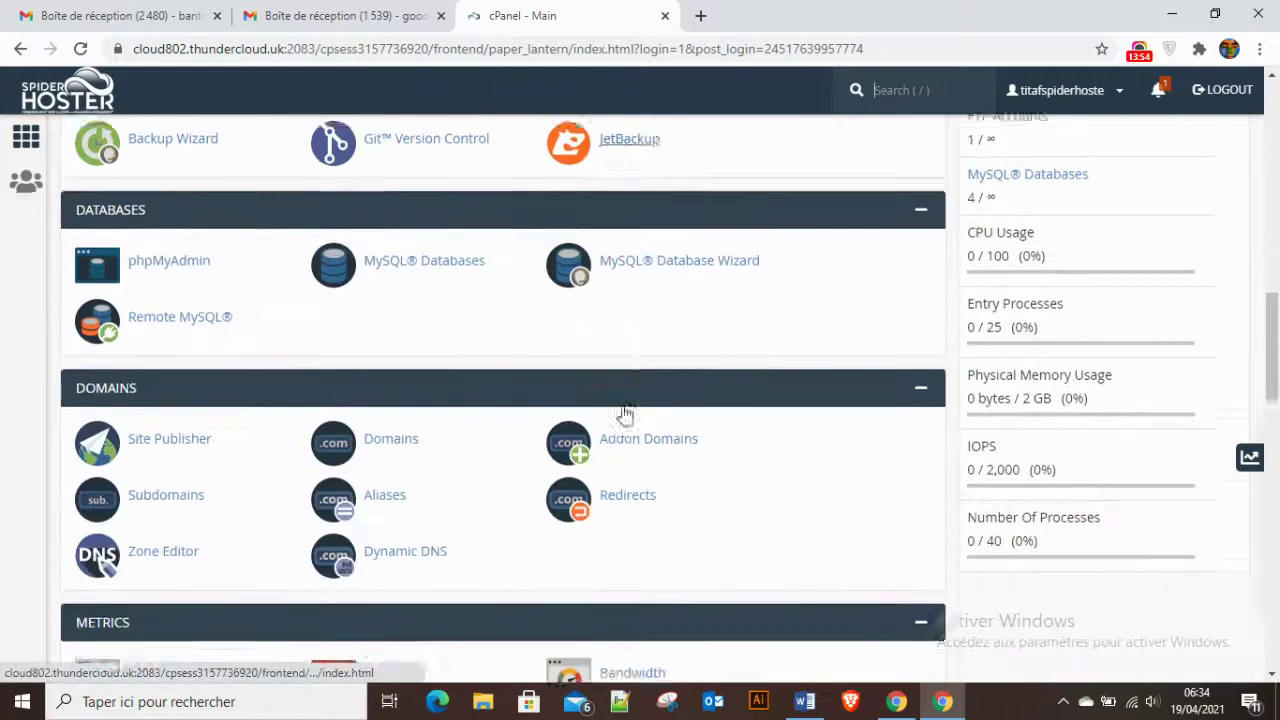
{"action": "scroll", "coordinate": [600, 400], "scroll_direction": "down", "scroll_amount": 6}
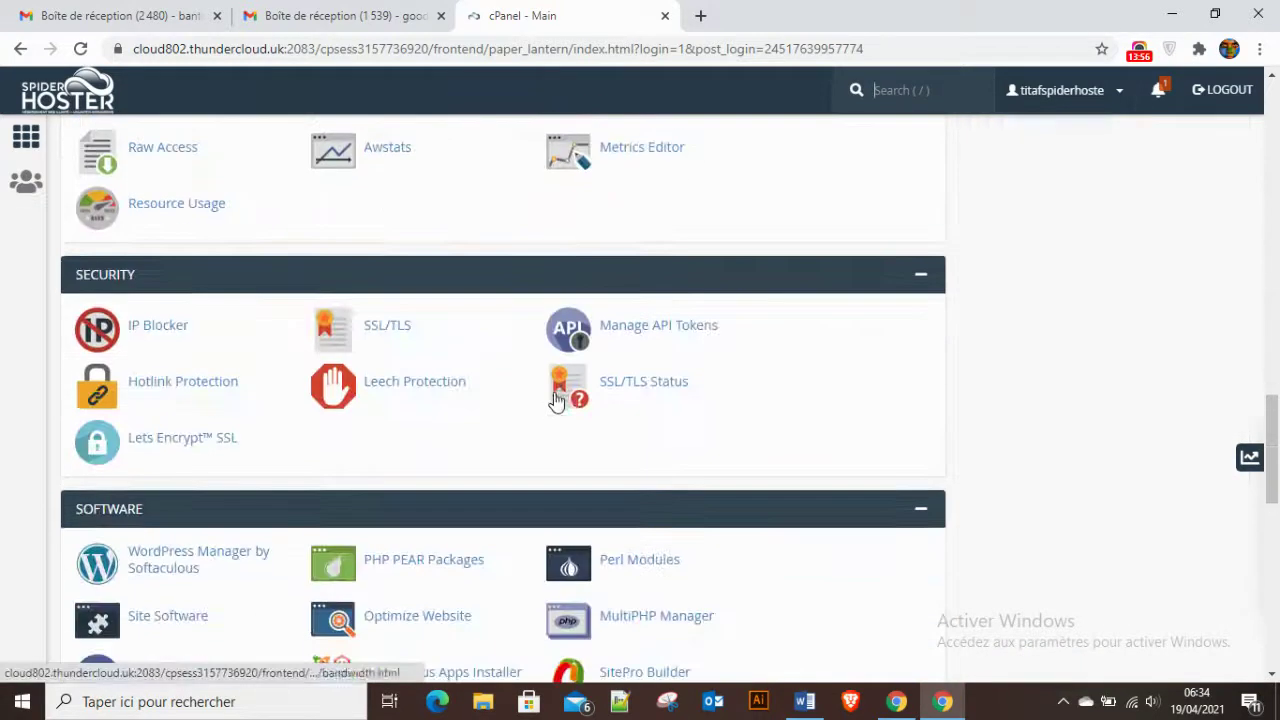
{"action": "scroll", "coordinate": [588, 393], "scroll_direction": "down", "scroll_amount": 3}
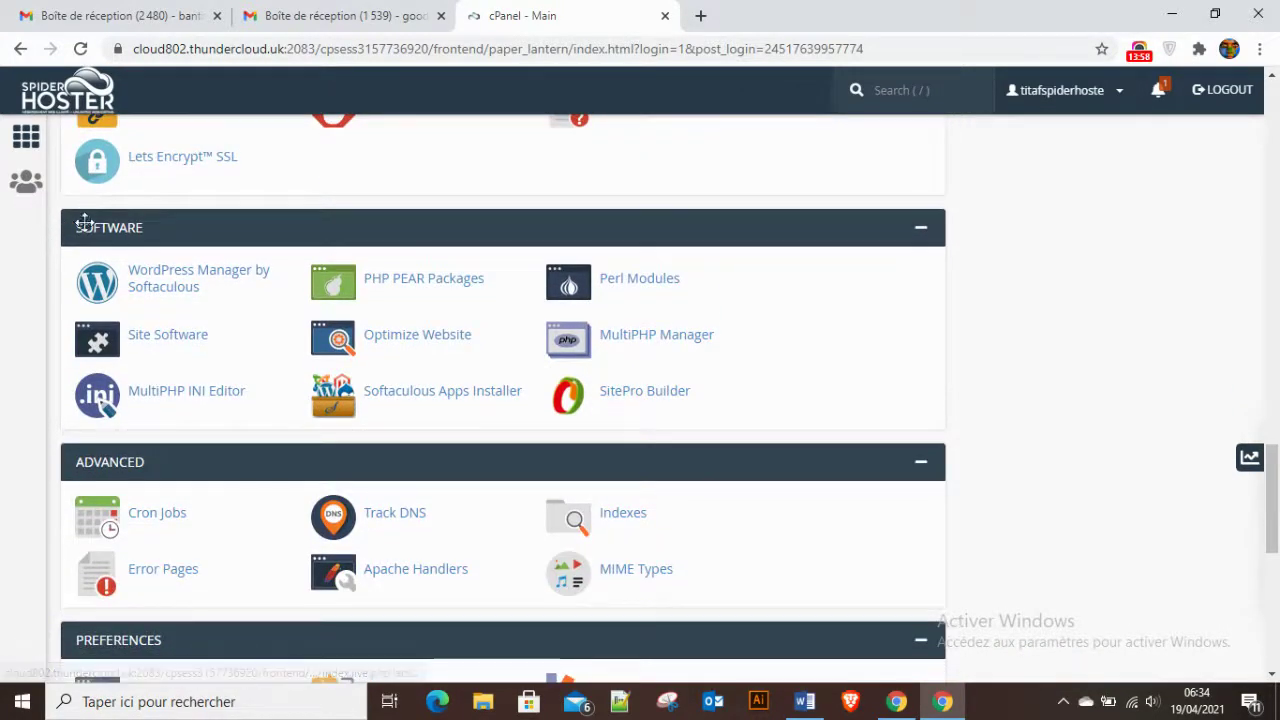
{"action": "left_click", "coordinate": [627, 340]}
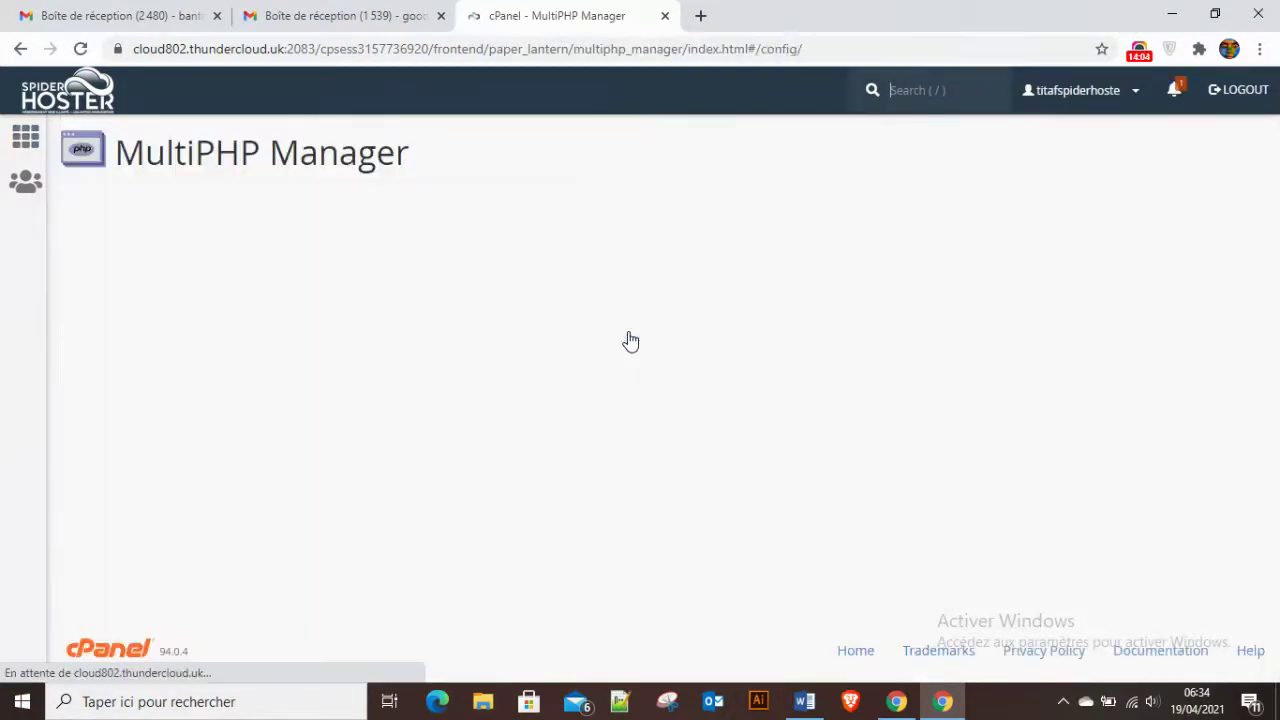
Step: Examine the system PHP version and the PHP version assigned to each domain in MultiPHP Manager
{"action": "scroll", "coordinate": [630, 341], "scroll_direction": "down", "scroll_amount": 3}
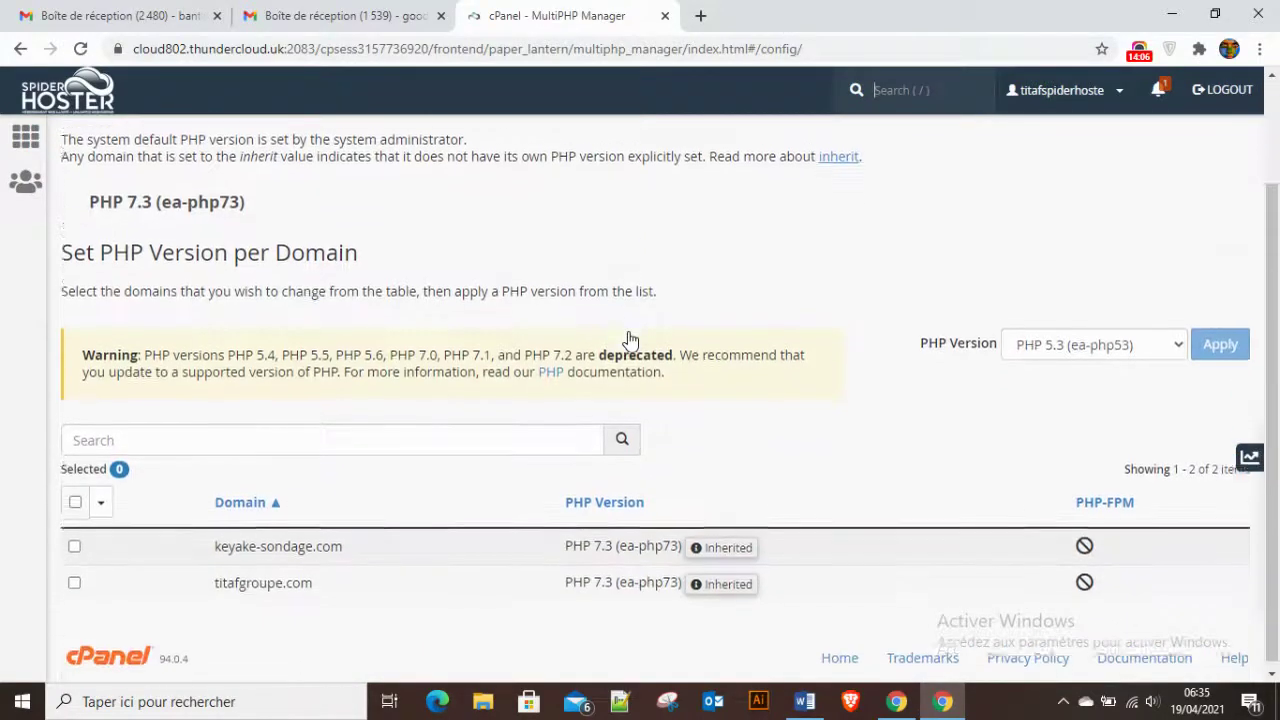
{"action": "scroll", "coordinate": [632, 335], "scroll_direction": "up", "scroll_amount": 1}
{"action": "scroll", "coordinate": [630, 337], "scroll_direction": "down", "scroll_amount": 1}
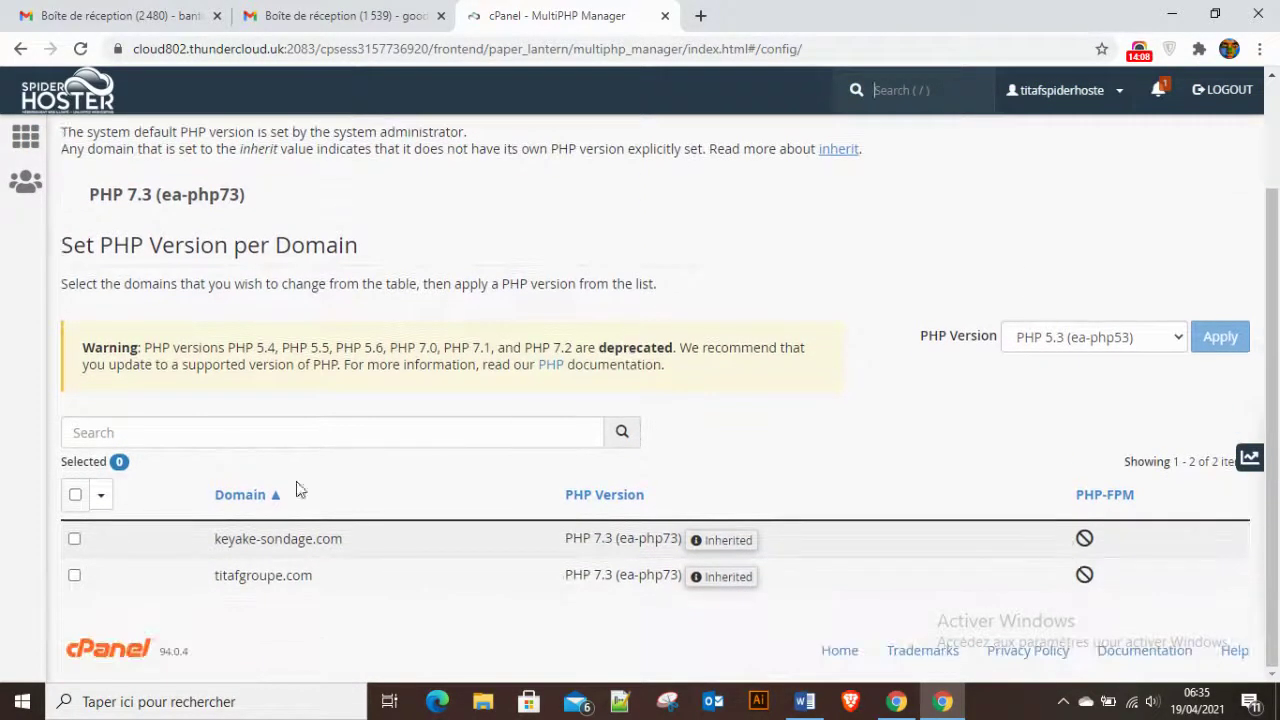
{"action": "scroll", "coordinate": [300, 488], "scroll_direction": "up", "scroll_amount": 1}
{"action": "scroll", "coordinate": [586, 471], "scroll_direction": "down", "scroll_amount": 1}
{"action": "scroll", "coordinate": [604, 447], "scroll_direction": "up", "scroll_amount": 1}
Step: Return to the cPanel dashboard and open the MultiPHP INI Editor from the Software section
{"action": "left_click", "coordinate": [25, 148]}
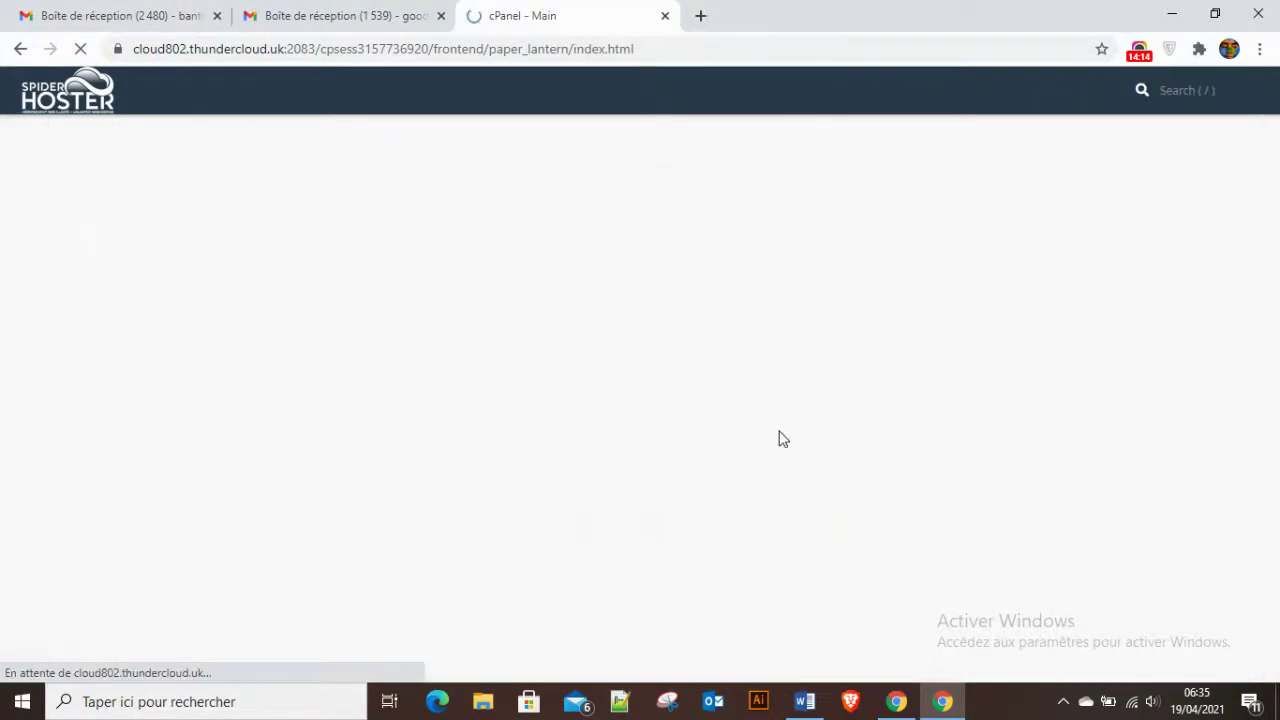
{"action": "scroll", "coordinate": [371, 451], "scroll_direction": "down", "scroll_amount": 7}
{"action": "scroll", "coordinate": [290, 460], "scroll_direction": "down", "scroll_amount": 6}
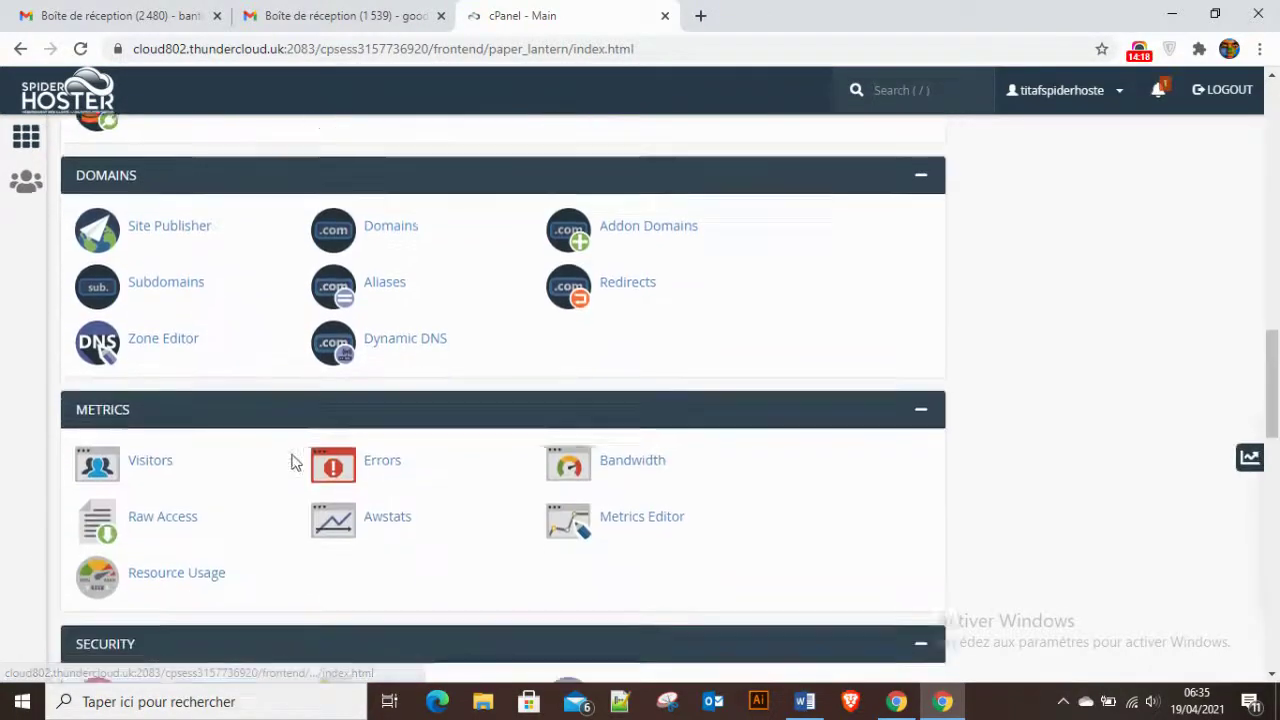
{"action": "scroll", "coordinate": [293, 462], "scroll_direction": "down", "scroll_amount": 6}
{"action": "left_click", "coordinate": [162, 397]}
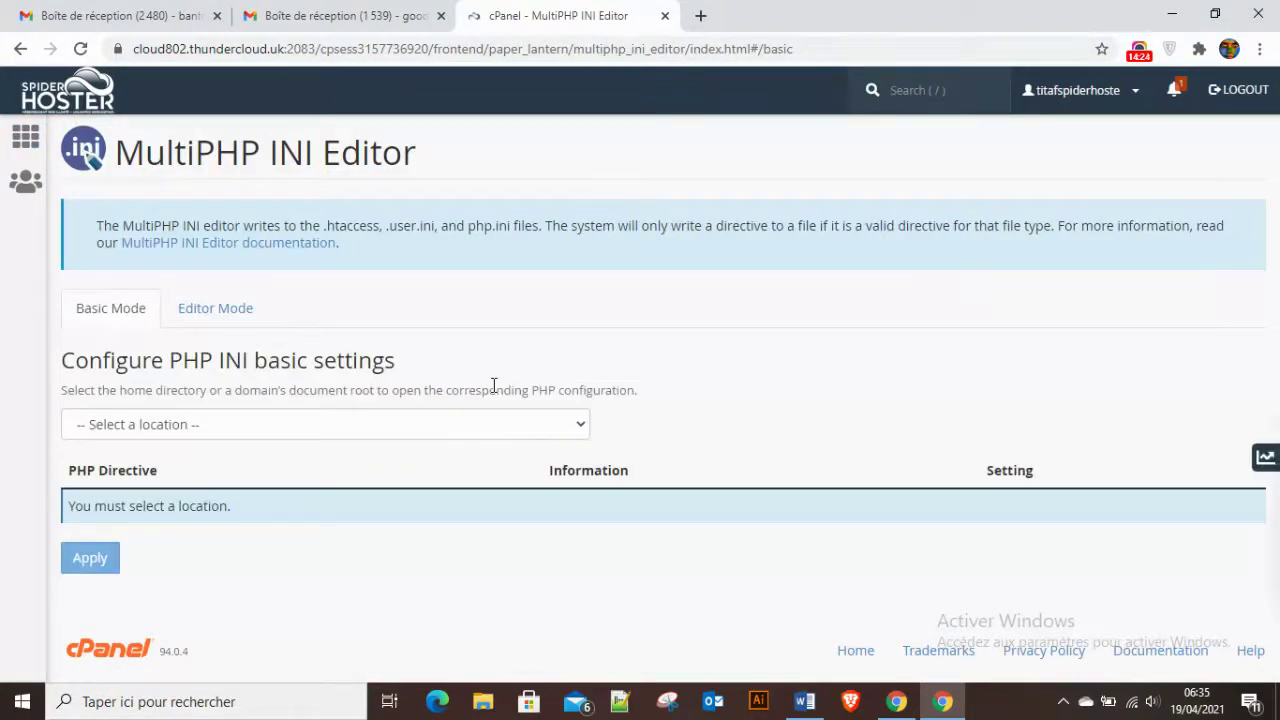
Step: Load the basic PHP INI settings for the titafgroupe.com location and look through its directives
{"action": "left_click_drag", "start_coordinate": [436, 391], "coordinate": [443, 391]}
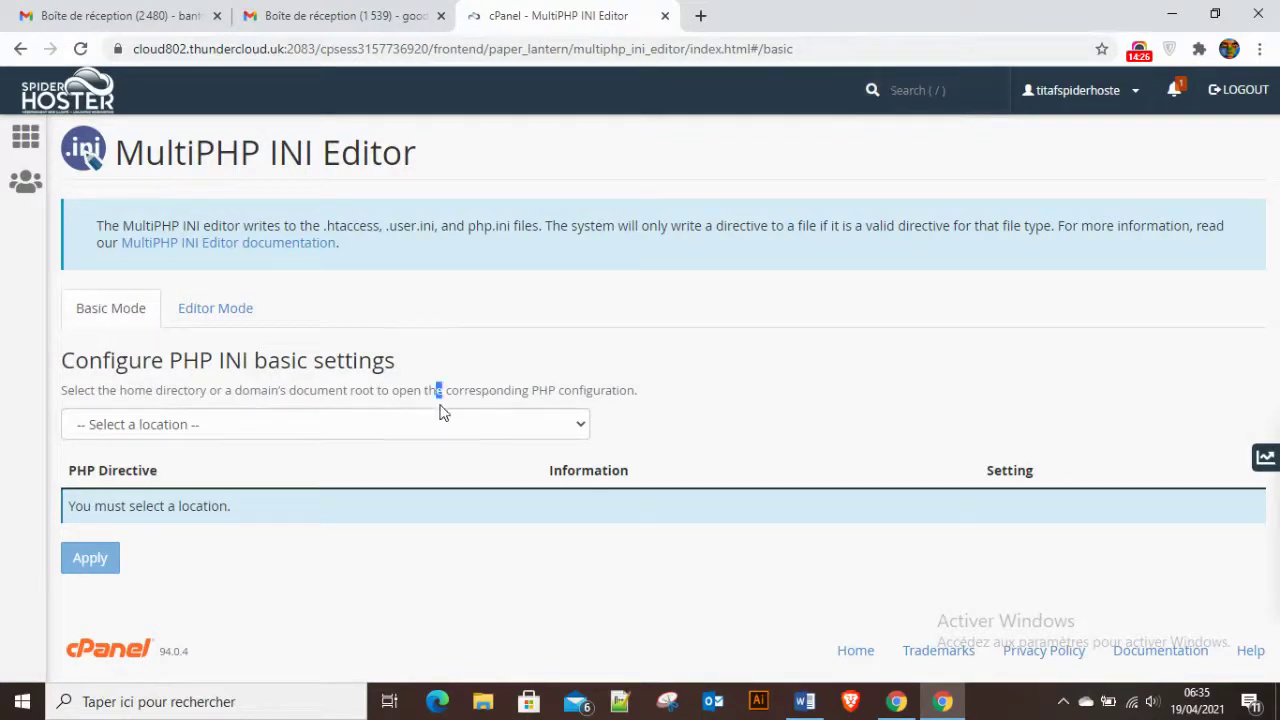
{"action": "left_click", "coordinate": [430, 424]}
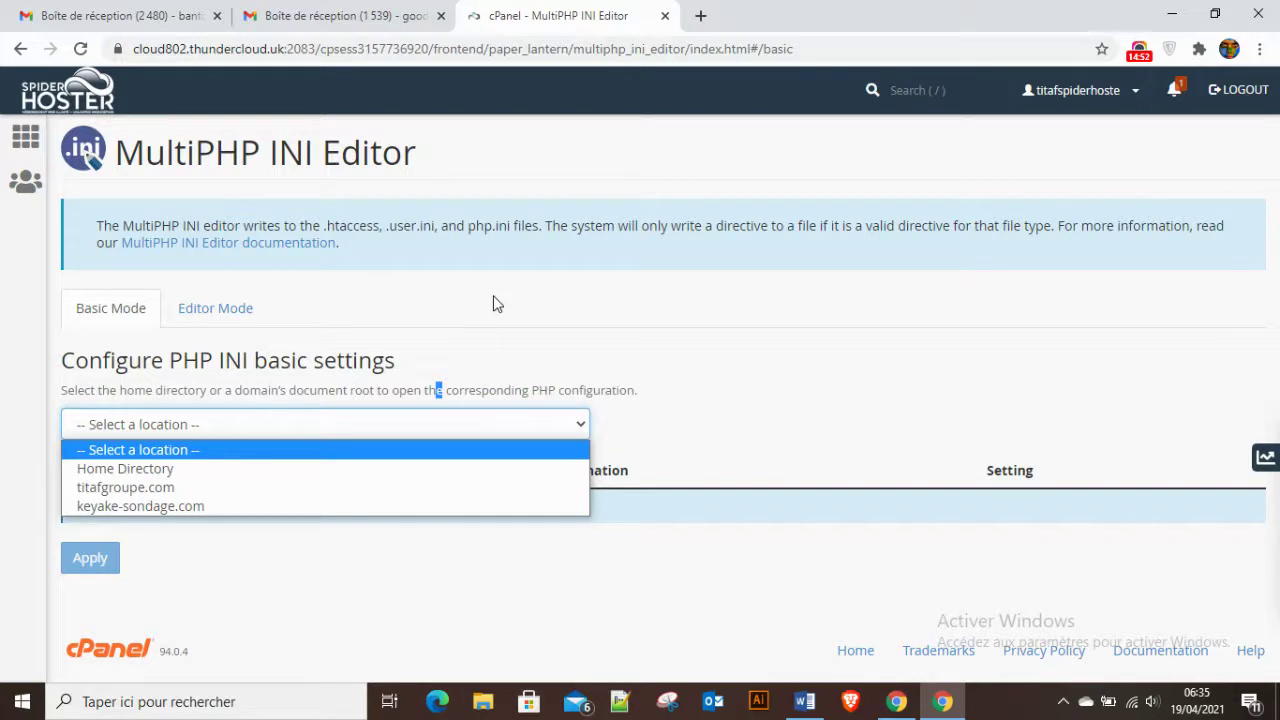
{"action": "left_click", "coordinate": [97, 489]}
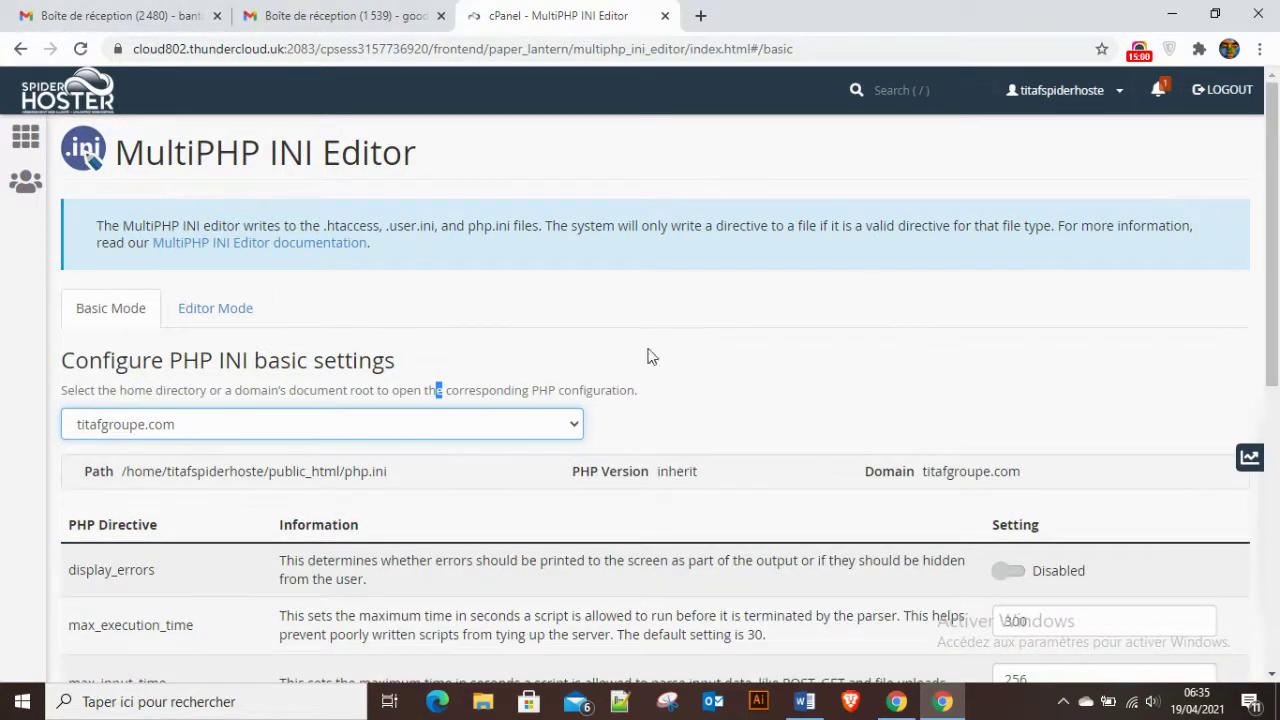
{"action": "scroll", "coordinate": [632, 457], "scroll_direction": "down", "scroll_amount": 4}
{"action": "scroll", "coordinate": [434, 134], "scroll_direction": "up", "scroll_amount": 1}
{"action": "scroll", "coordinate": [1063, 440], "scroll_direction": "down", "scroll_amount": 2}
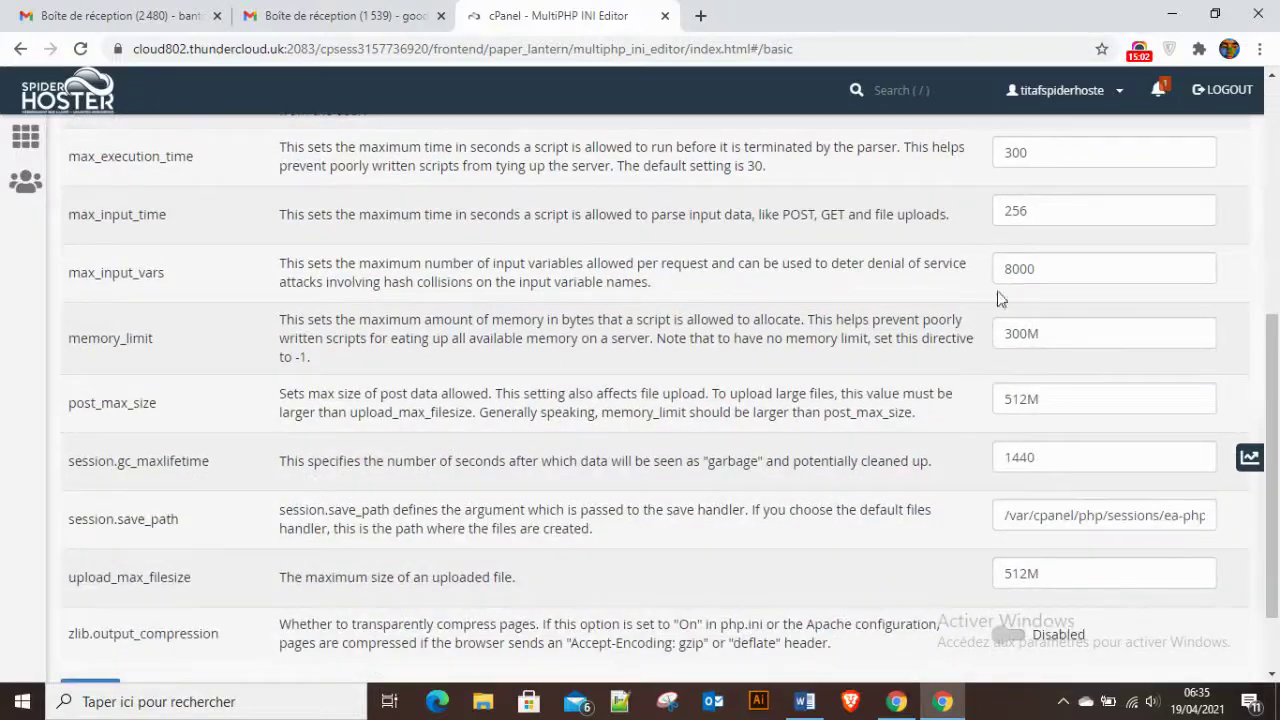
Step: Set the max_execution_time directive to 300 for titafgroupe.com and dismiss the notification
{"action": "left_click", "coordinate": [1032, 151]}
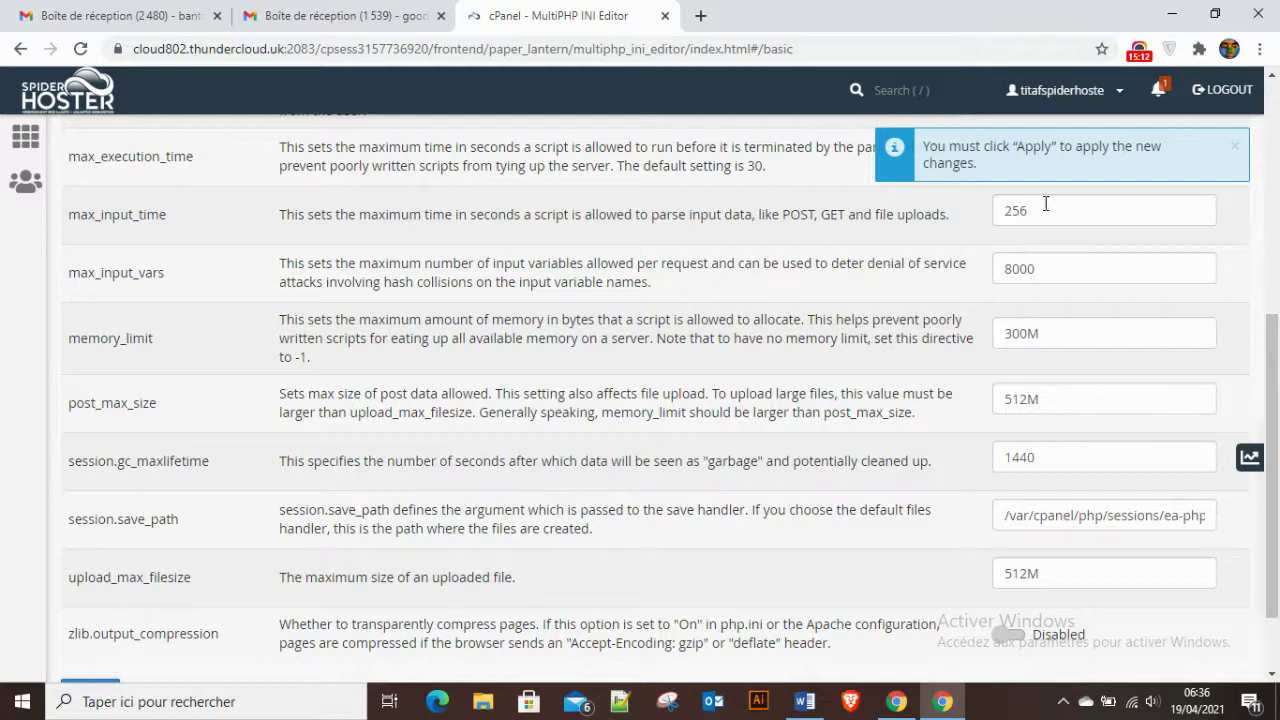
{"action": "left_click", "coordinate": [1235, 147]}
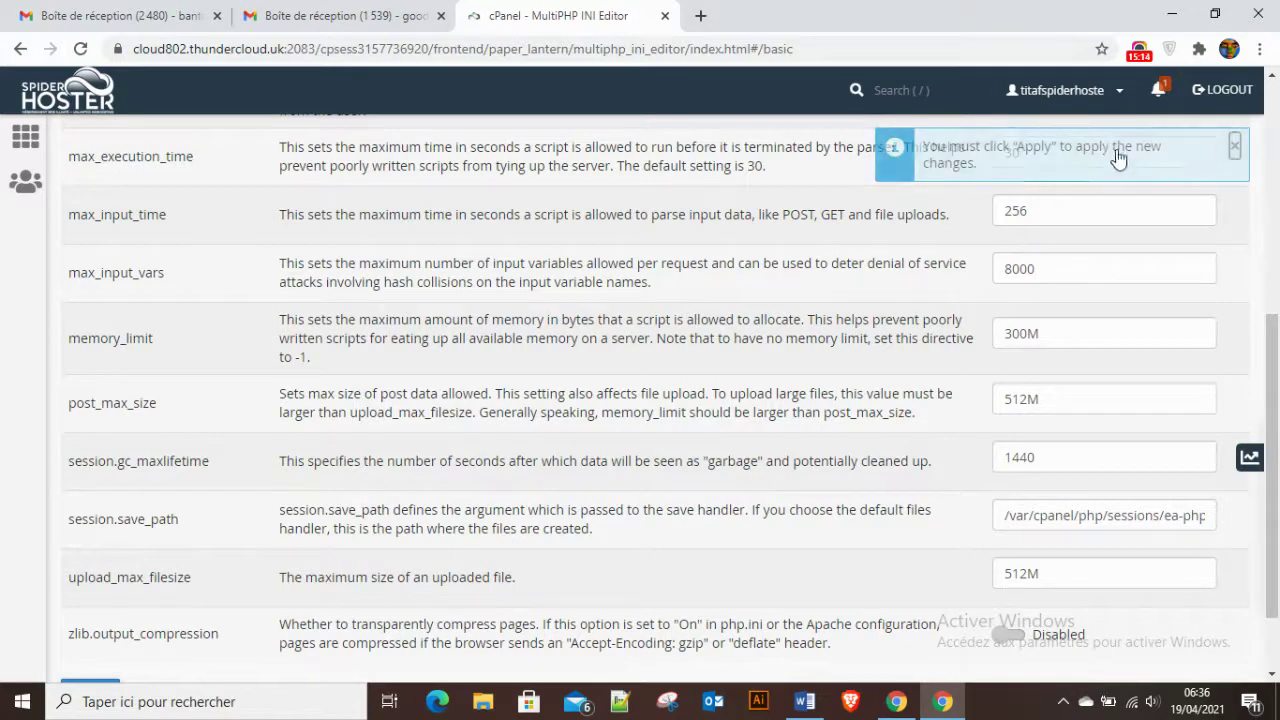
{"action": "left_click", "coordinate": [1039, 163]}
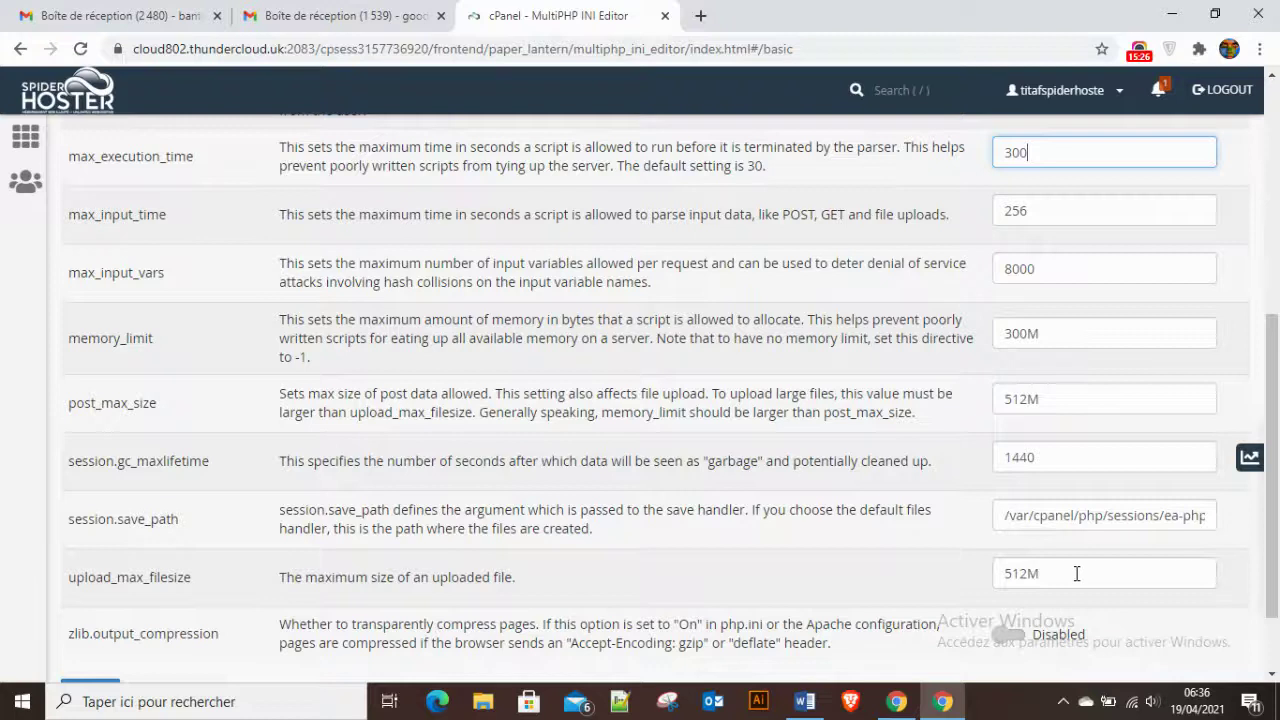
Step: Review the titafgroupe.com PHP directives and their settings, from display_errors to zlib.output_compression
{"action": "scroll", "coordinate": [1076, 573], "scroll_direction": "down", "scroll_amount": 1}
{"action": "scroll", "coordinate": [1168, 334], "scroll_direction": "up", "scroll_amount": 3}
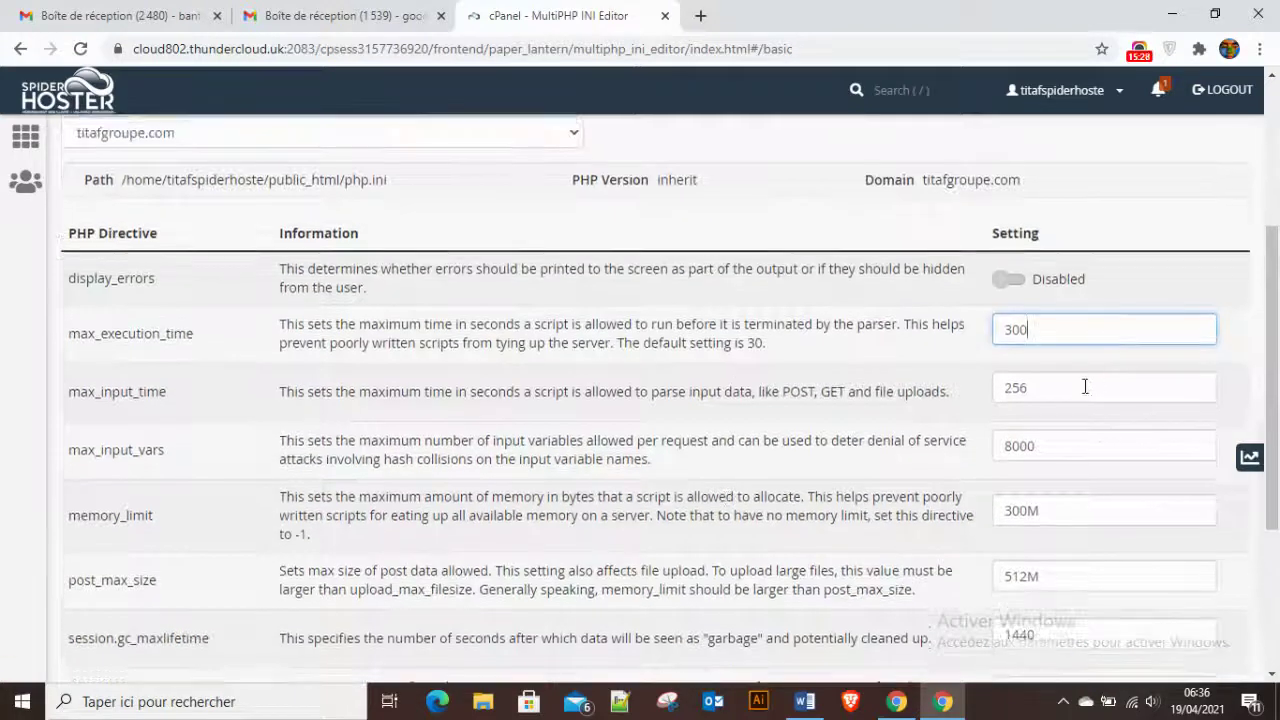
{"action": "scroll", "coordinate": [1085, 387], "scroll_direction": "down", "scroll_amount": 2}
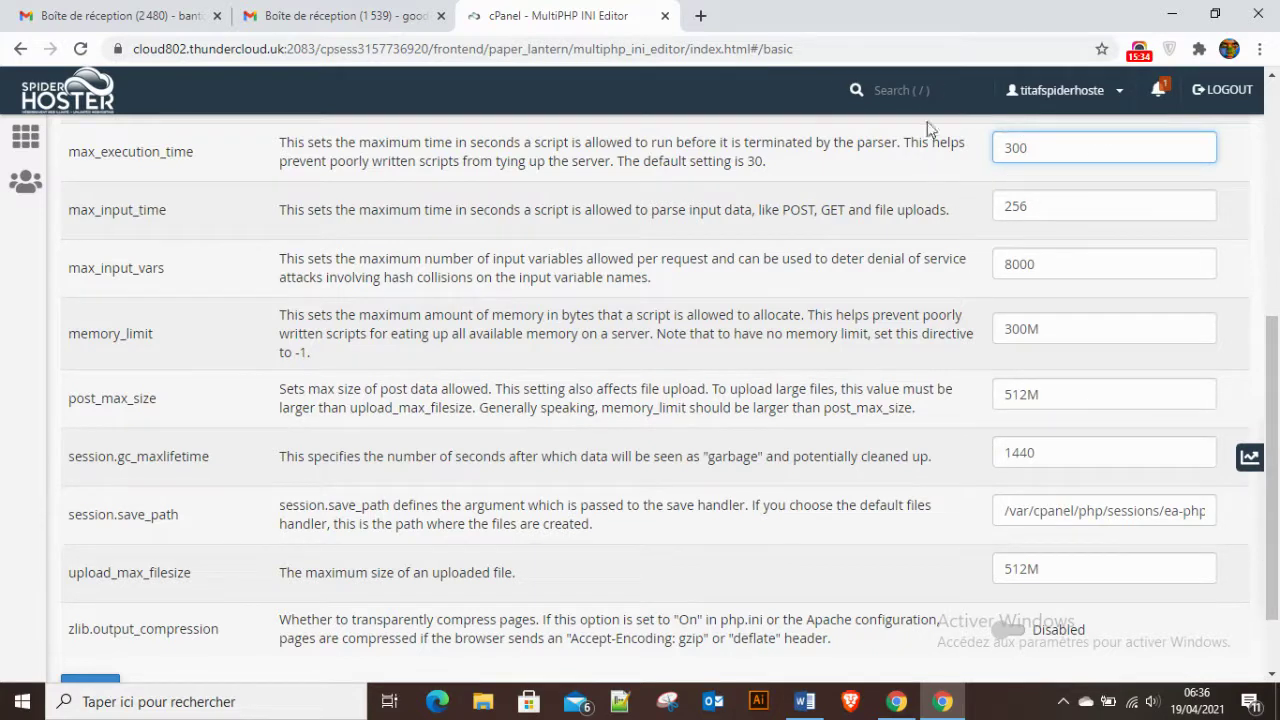
{"action": "scroll", "coordinate": [902, 385], "scroll_direction": "up", "scroll_amount": 4}
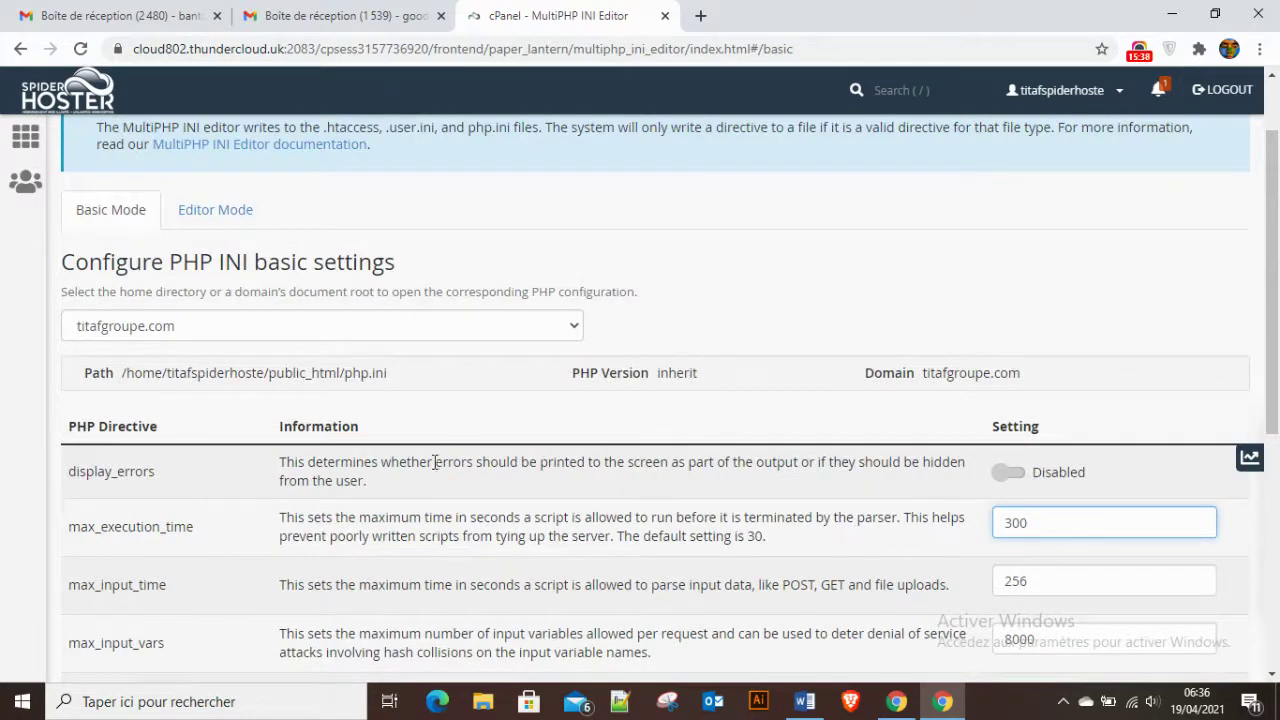
{"action": "scroll", "coordinate": [436, 460], "scroll_direction": "down", "scroll_amount": 5}
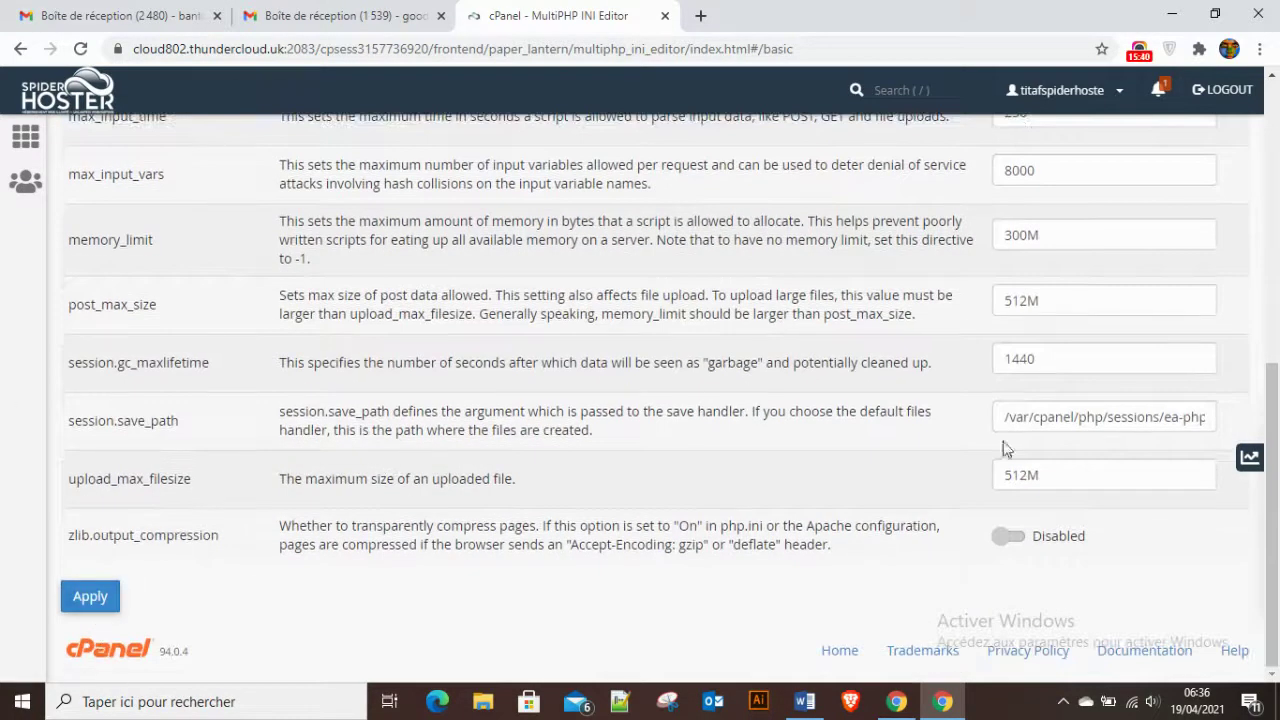
{"action": "scroll", "coordinate": [1150, 292], "scroll_direction": "up", "scroll_amount": 5}
{"action": "scroll", "coordinate": [1115, 320], "scroll_direction": "down", "scroll_amount": 5}
{"action": "scroll", "coordinate": [1100, 330], "scroll_direction": "up", "scroll_amount": 2}
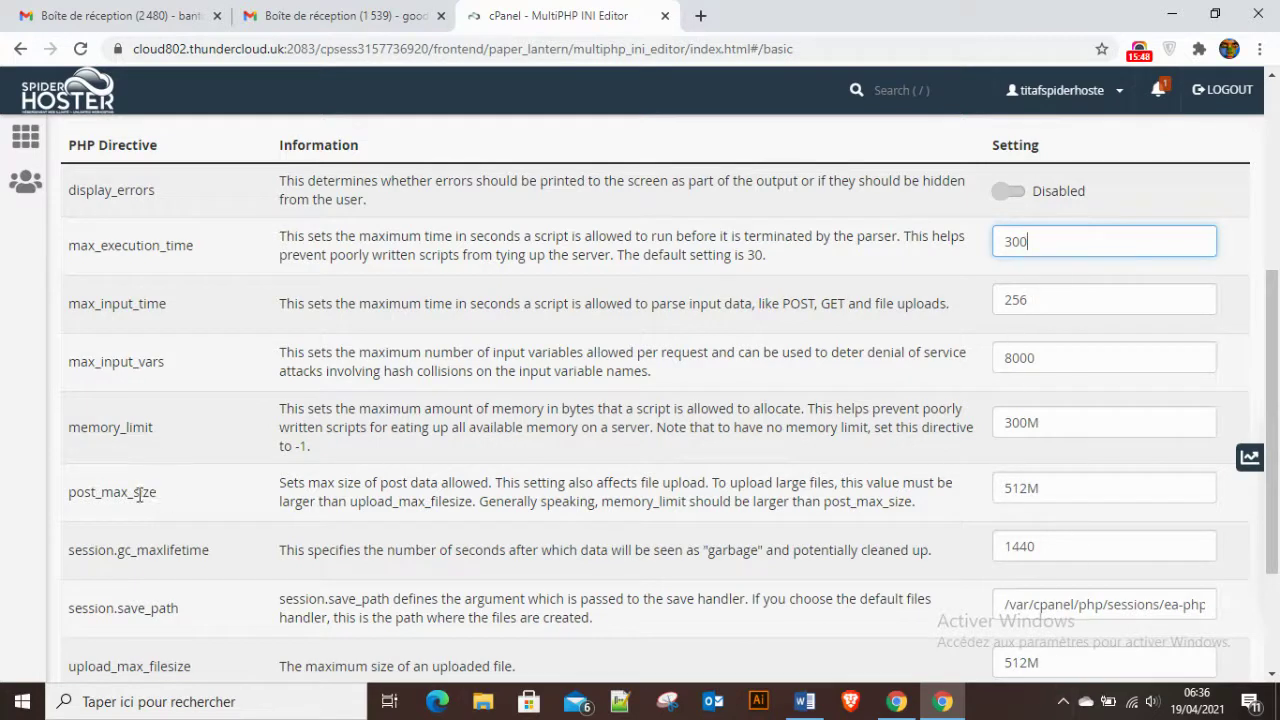
Step: Apply the PHP INI settings for titafgroupe.com and return to the cPanel dashboard
{"action": "scroll", "coordinate": [140, 494], "scroll_direction": "down", "scroll_amount": 3}
{"action": "left_click", "coordinate": [88, 597]}
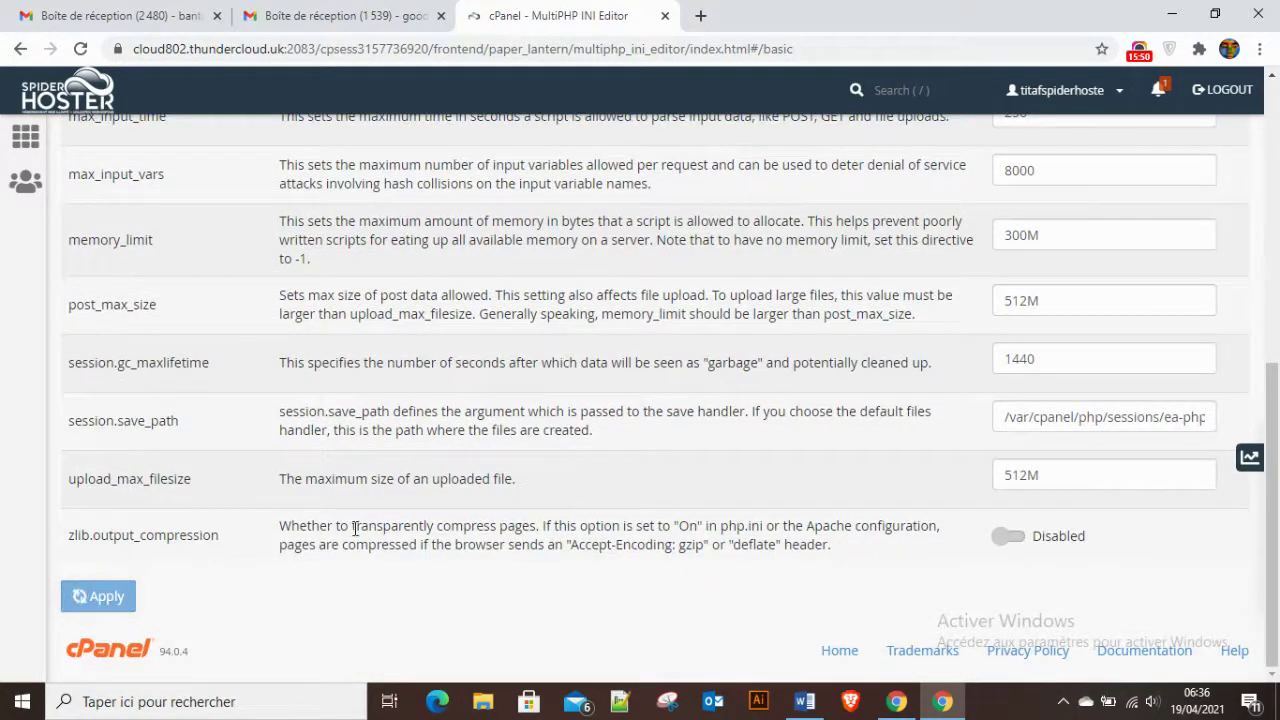
{"action": "scroll", "coordinate": [603, 548], "scroll_direction": "up", "scroll_amount": 3}
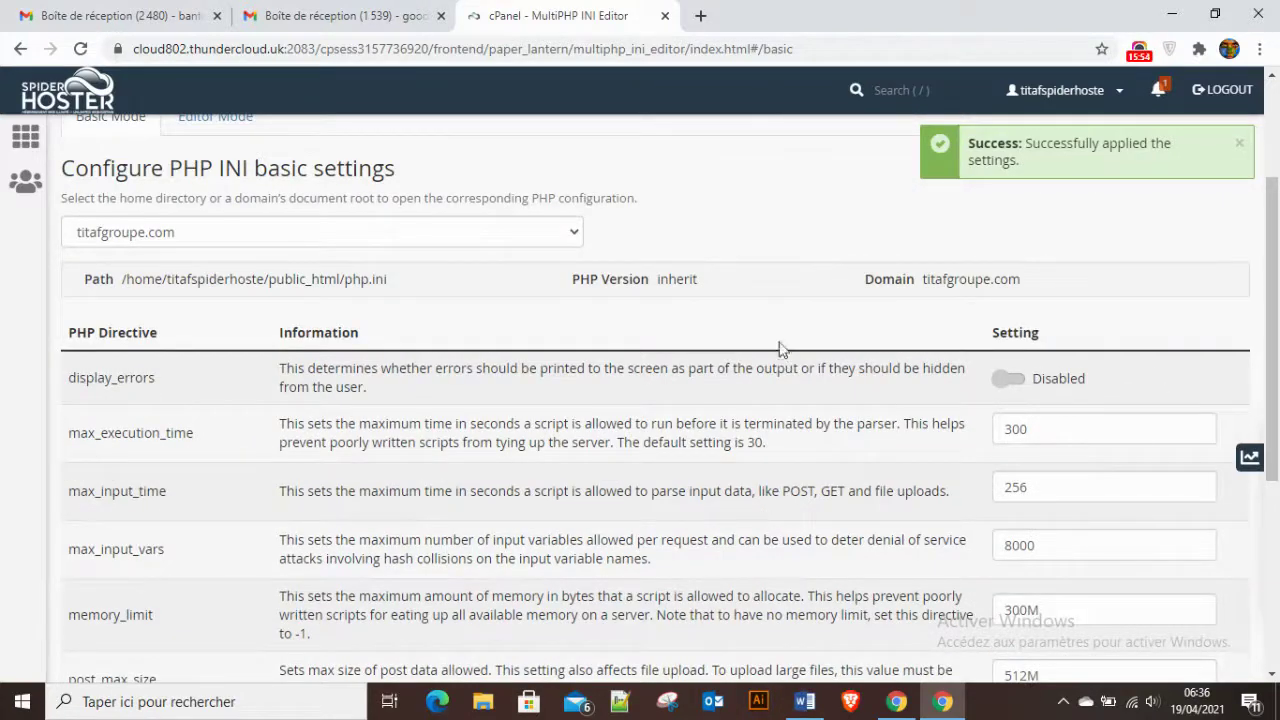
{"action": "left_click", "coordinate": [25, 140]}
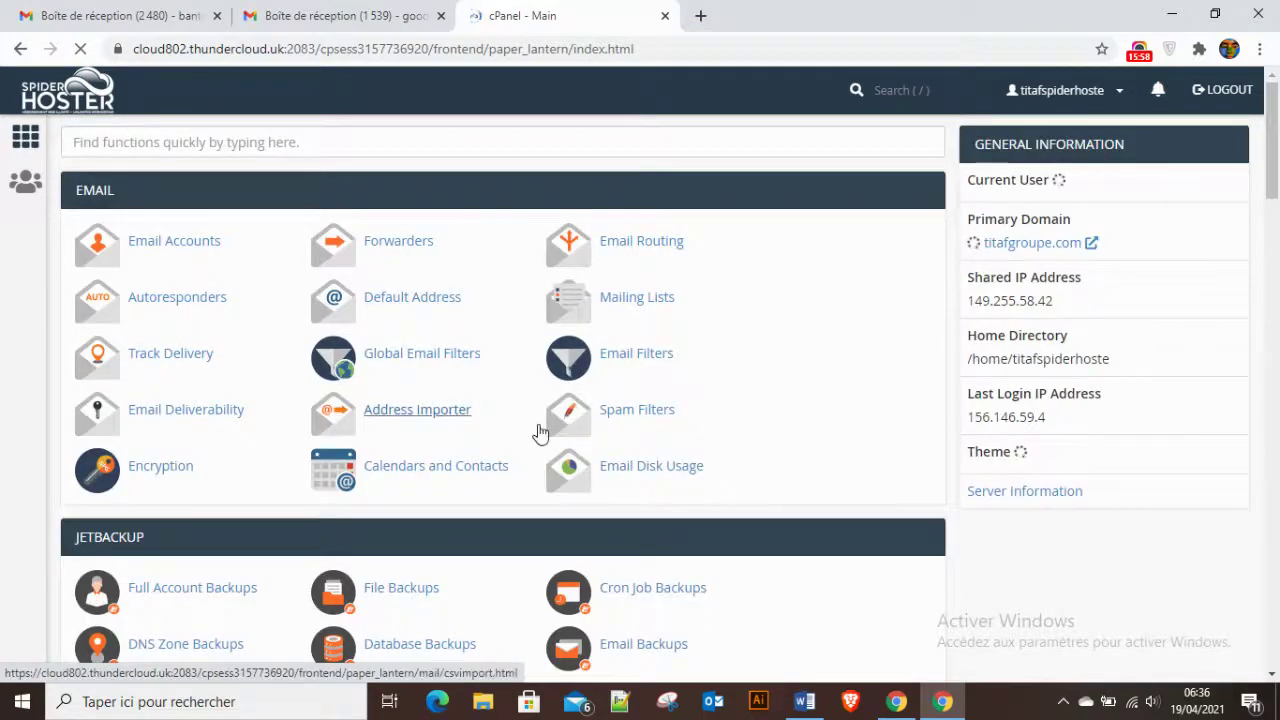
Step: Look through the dashboard sections and open MultiPHP Manager from the software tools
{"action": "scroll", "coordinate": [540, 432], "scroll_direction": "down", "scroll_amount": 10}
{"action": "scroll", "coordinate": [540, 440], "scroll_direction": "down", "scroll_amount": 7}
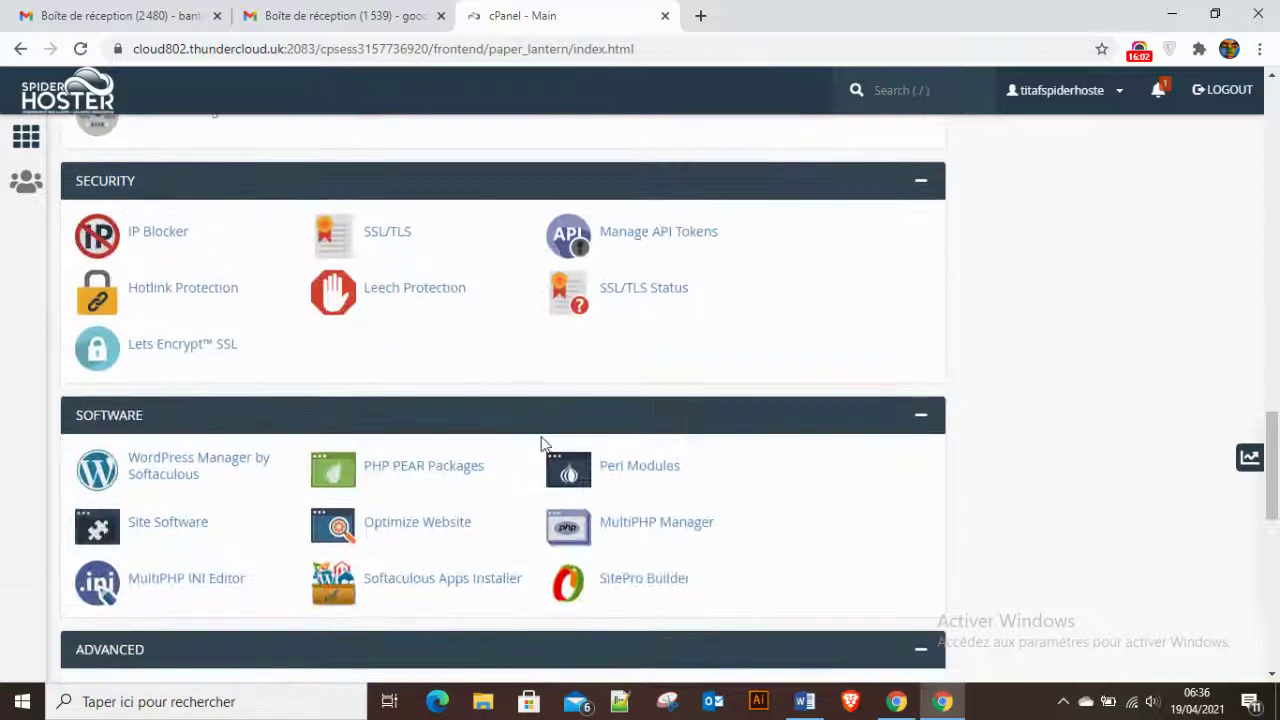
{"action": "scroll", "coordinate": [541, 443], "scroll_direction": "down", "scroll_amount": 6}
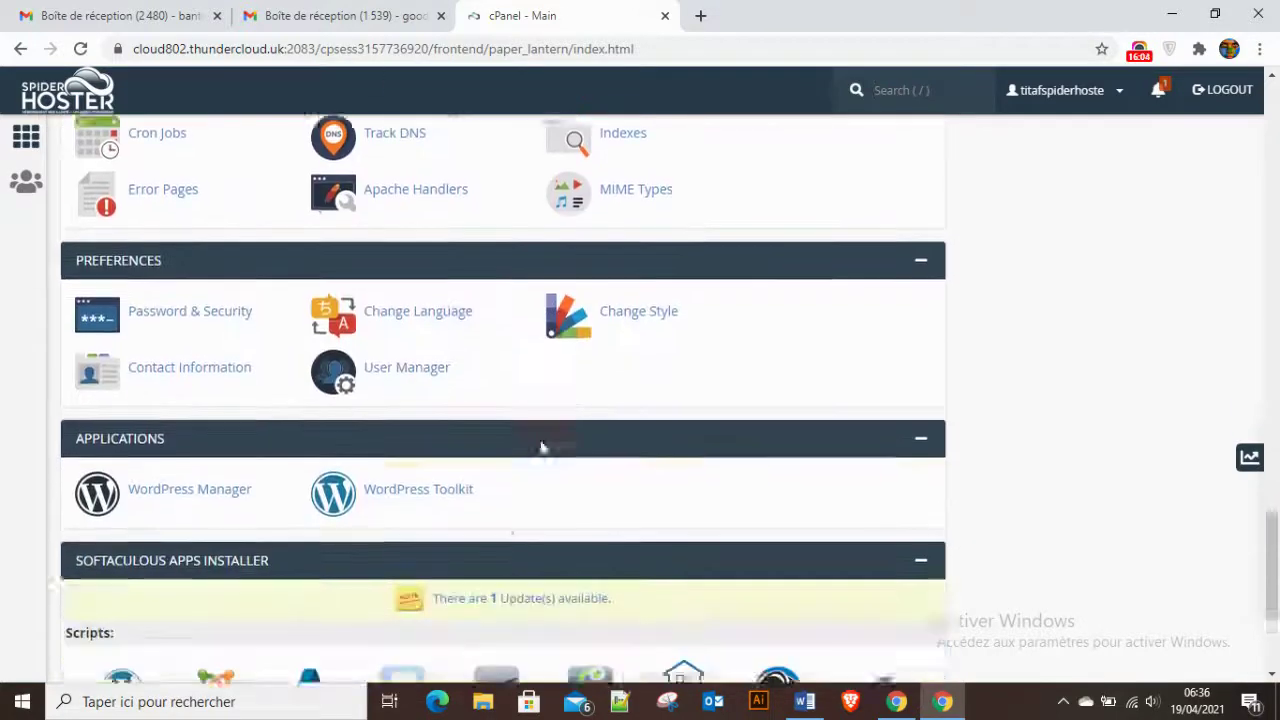
{"action": "scroll", "coordinate": [541, 447], "scroll_direction": "down", "scroll_amount": 3}
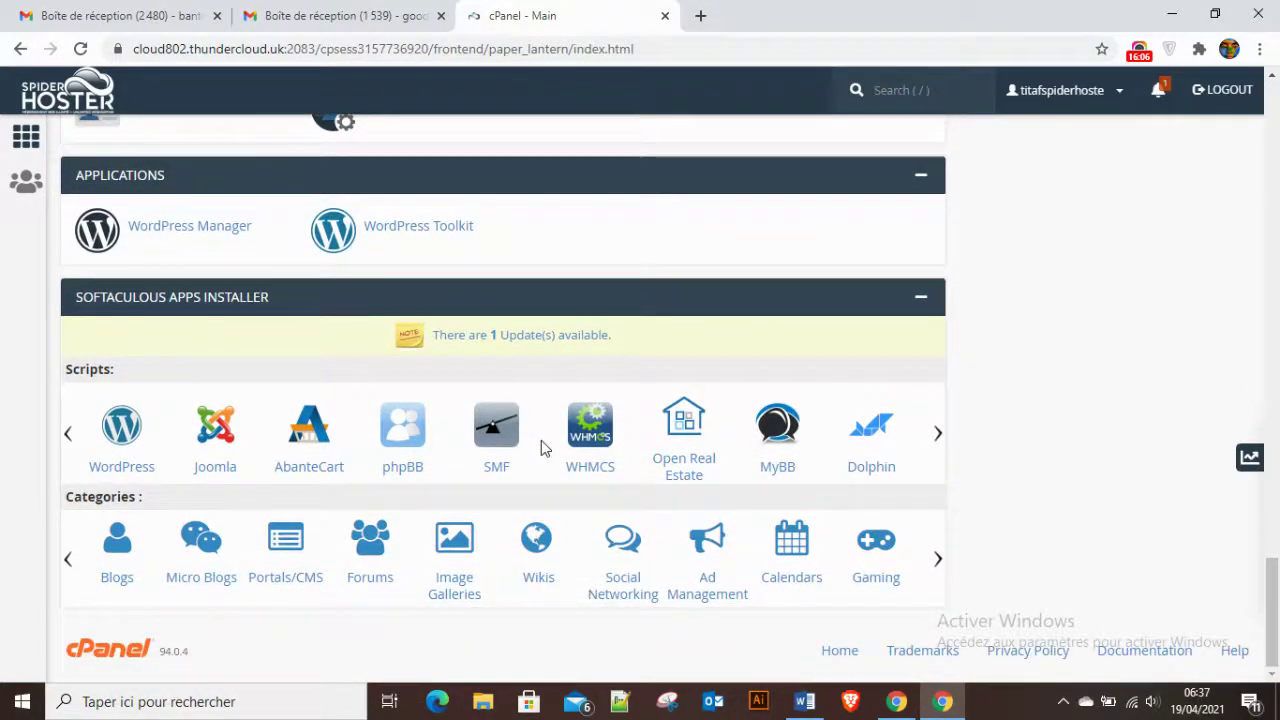
{"action": "scroll", "coordinate": [541, 447], "scroll_direction": "up", "scroll_amount": 8}
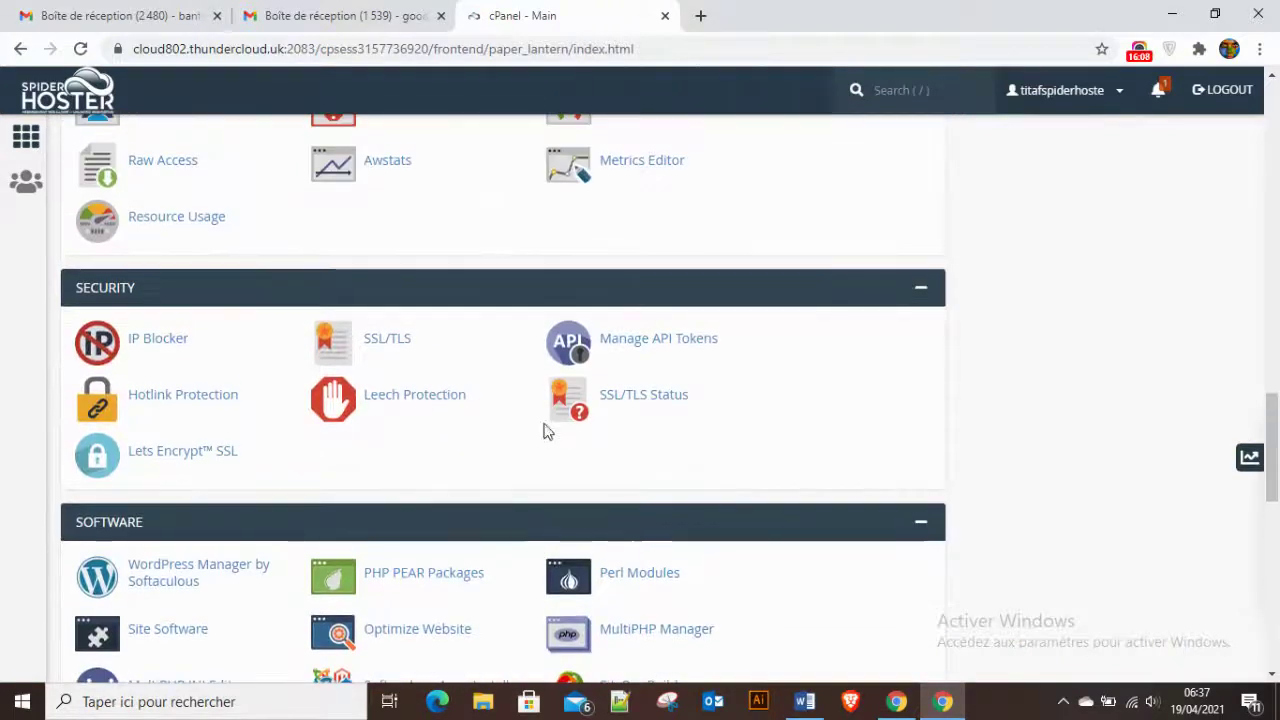
{"action": "scroll", "coordinate": [630, 440], "scroll_direction": "up", "scroll_amount": 1}
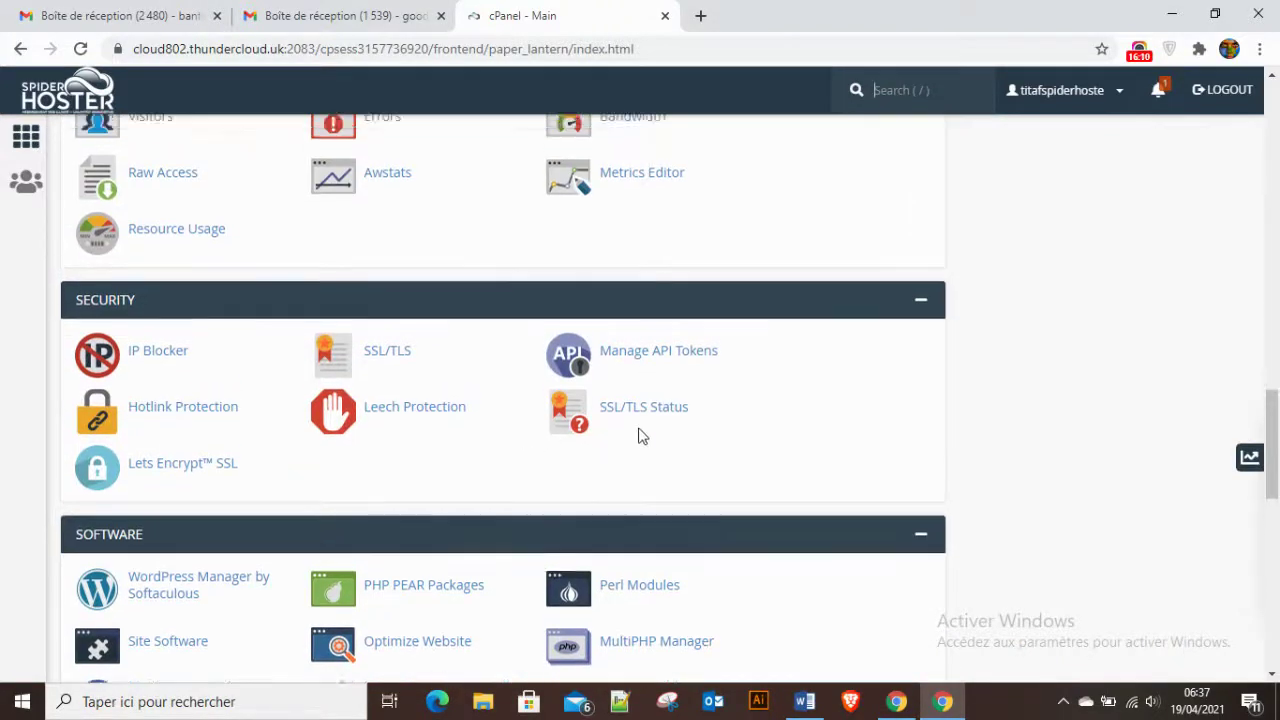
{"action": "scroll", "coordinate": [640, 437], "scroll_direction": "up", "scroll_amount": 5}
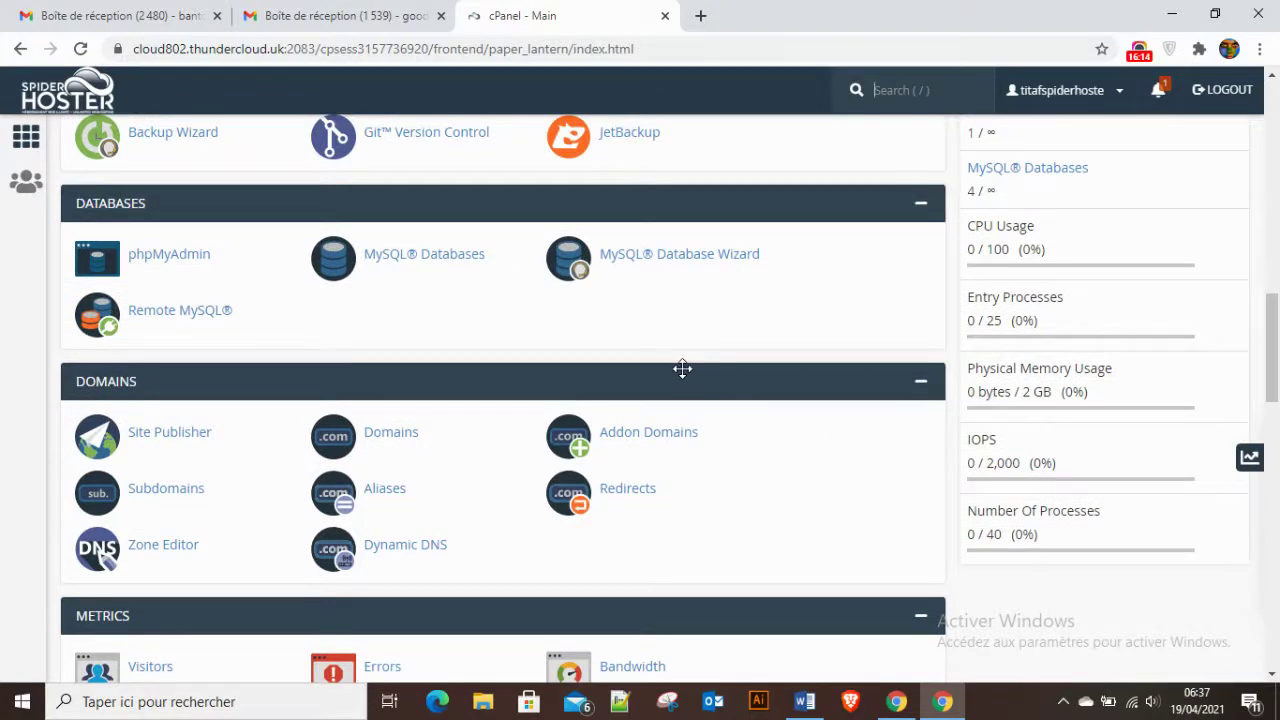
{"action": "scroll", "coordinate": [682, 369], "scroll_direction": "down", "scroll_amount": 3}
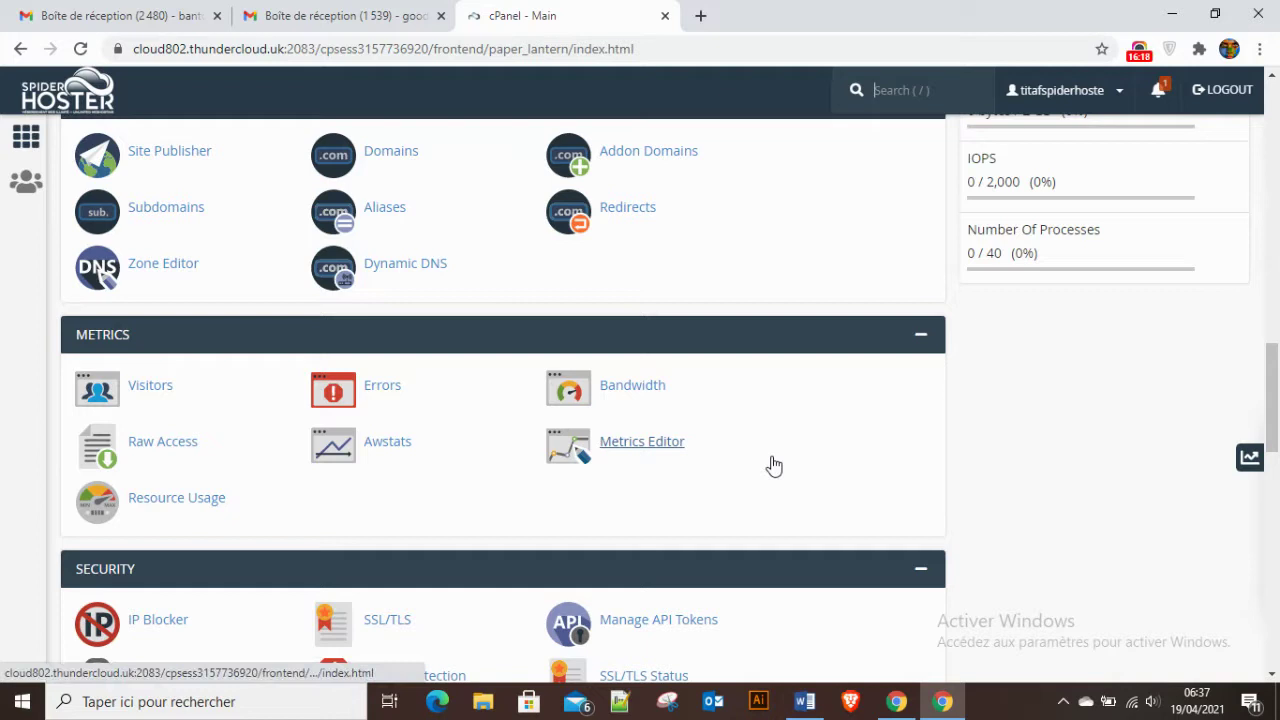
{"action": "scroll", "coordinate": [771, 466], "scroll_direction": "down", "scroll_amount": 4}
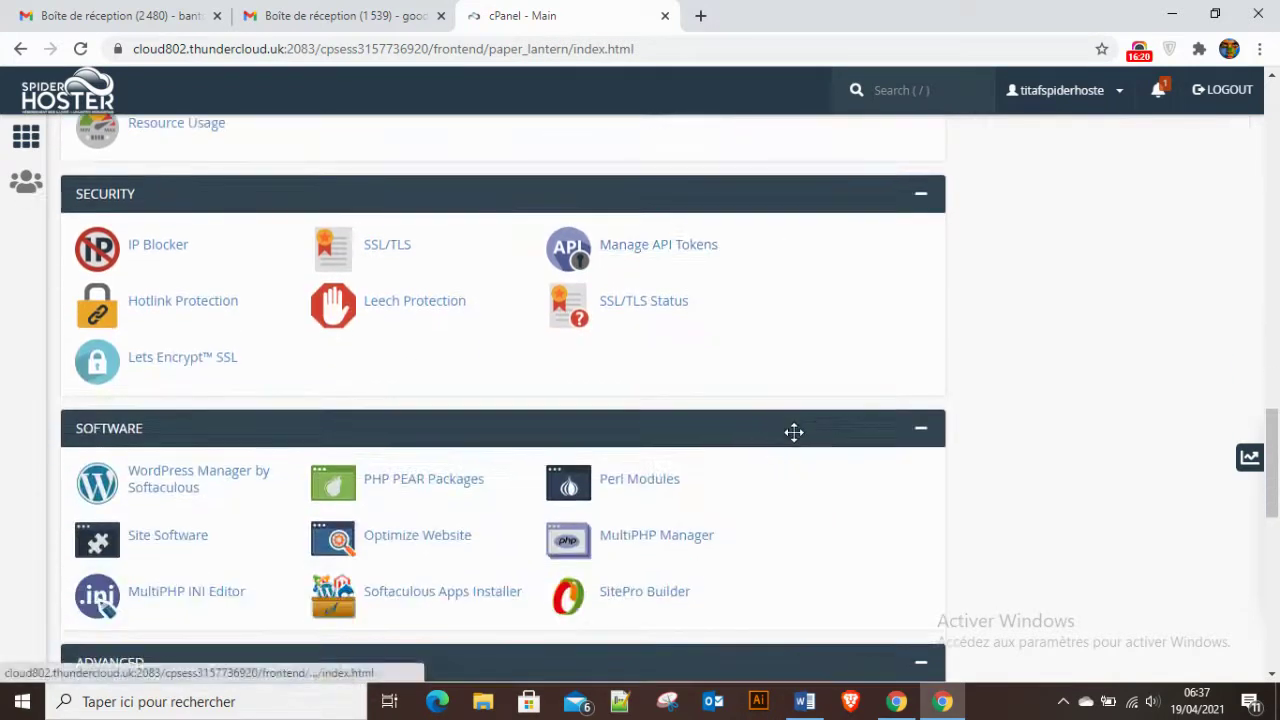
{"action": "scroll", "coordinate": [794, 432], "scroll_direction": "down", "scroll_amount": 2}
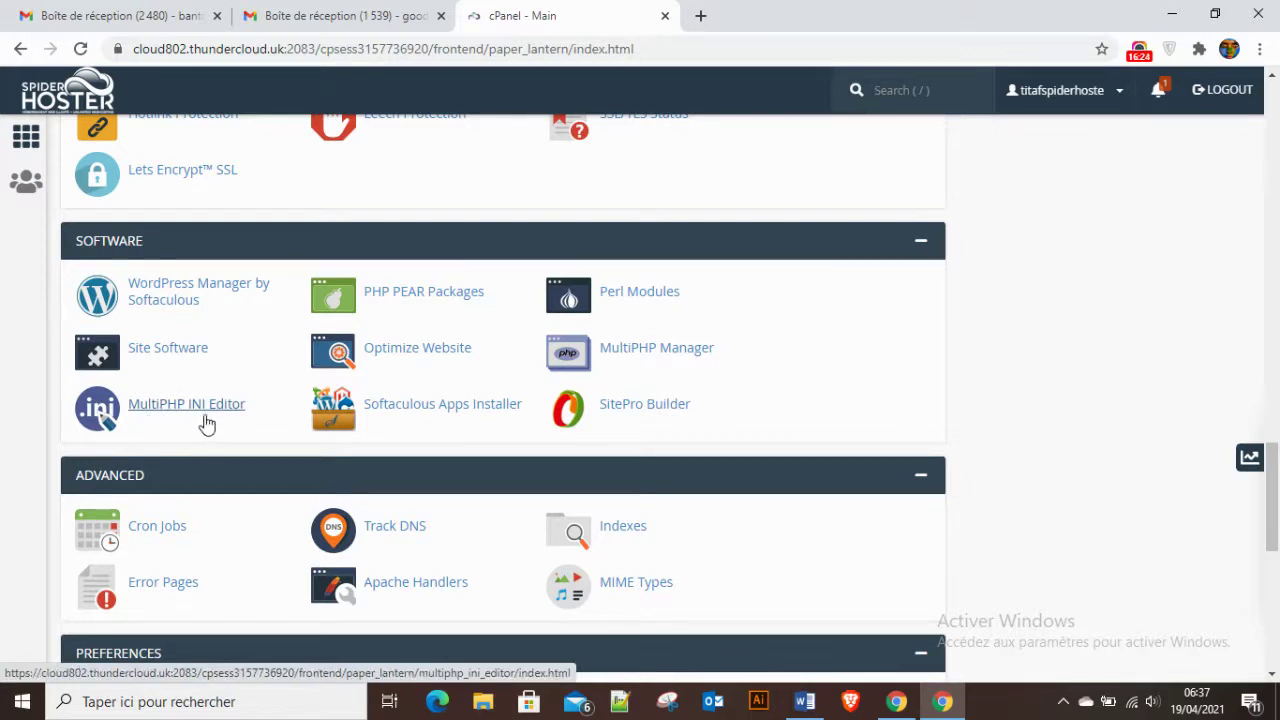
{"action": "left_click", "coordinate": [651, 358]}
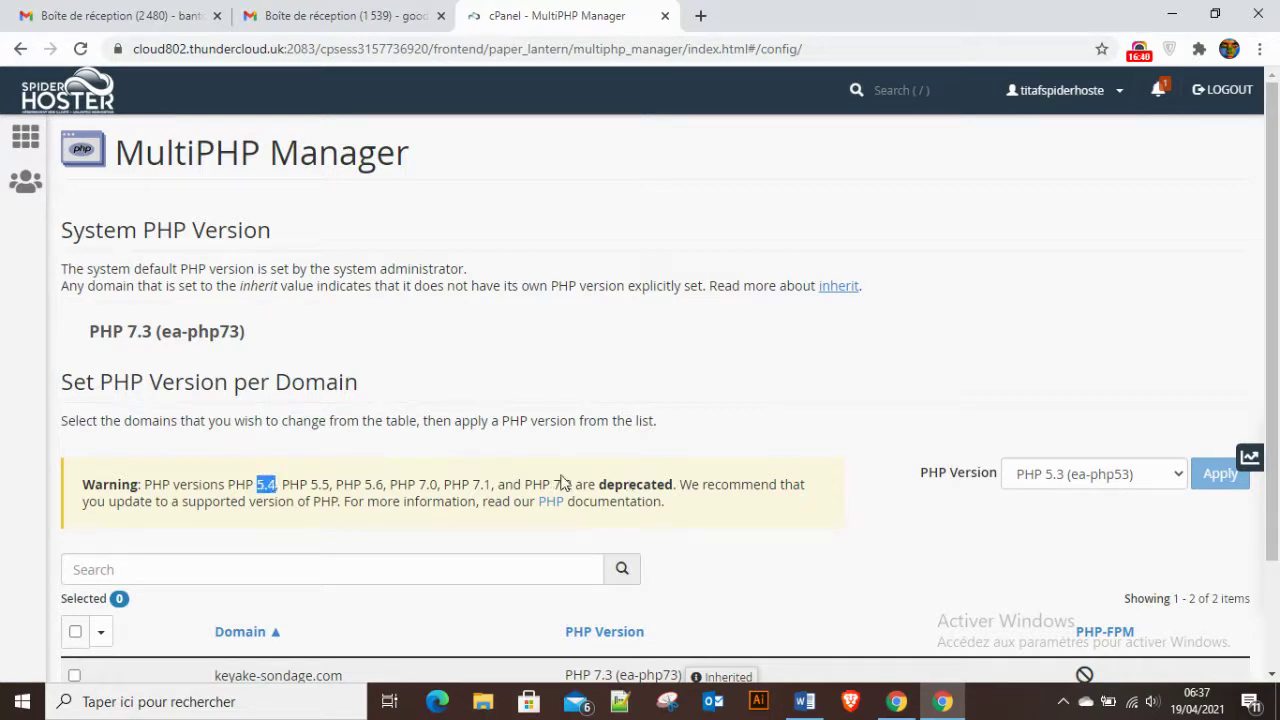
Step: Read the warning about deprecated PHP versions, highlighting version 7.2, and view the per-domain version table
{"action": "left_click_drag", "start_coordinate": [560, 484], "coordinate": [576, 484]}
{"action": "left_click", "coordinate": [557, 484]}
{"action": "scroll", "coordinate": [698, 368], "scroll_direction": "down", "scroll_amount": 2}
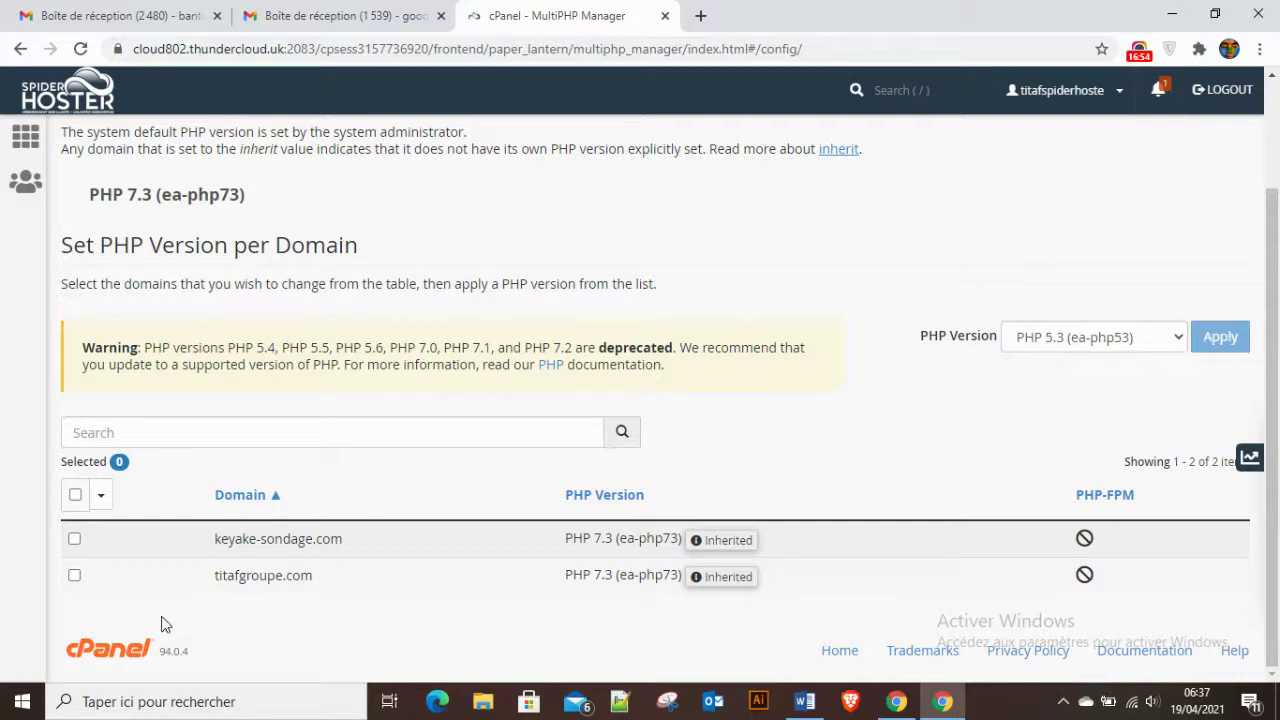
Step: Select titafgroupe.com, view the available PHP versions without applying one, and return to the cPanel dashboard
{"action": "left_click", "coordinate": [75, 574]}
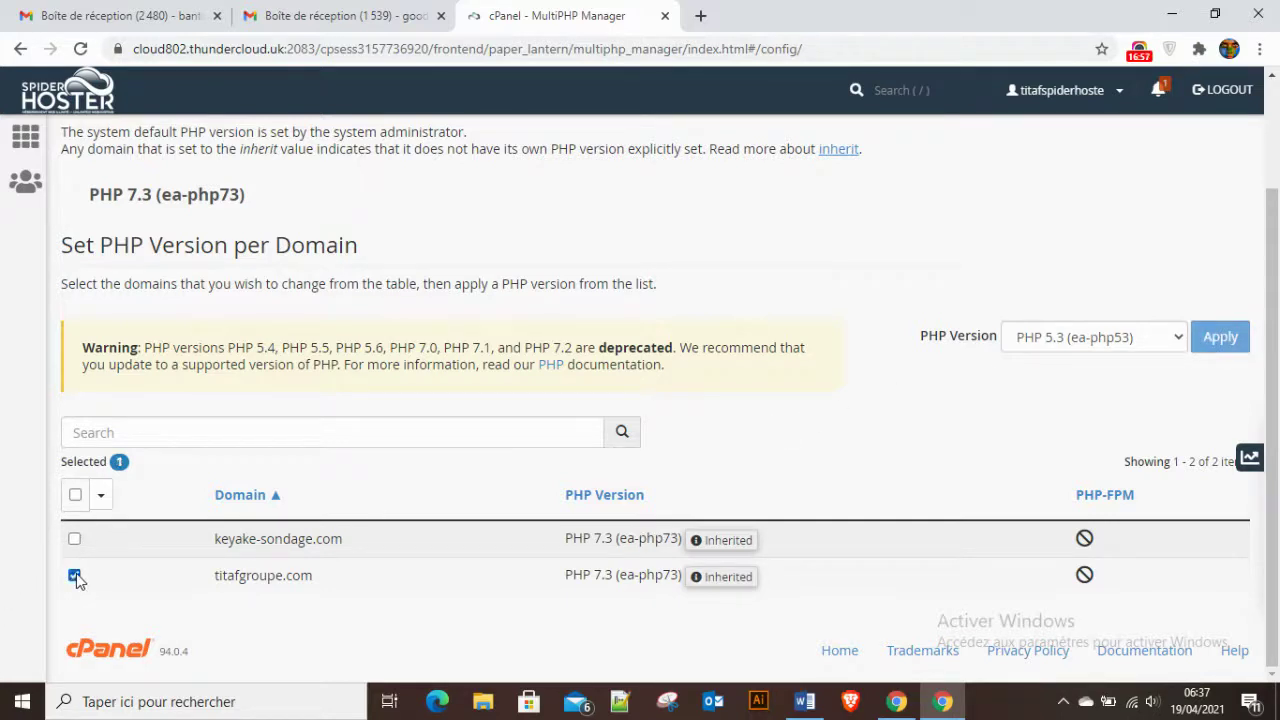
{"action": "left_click", "coordinate": [1162, 341]}
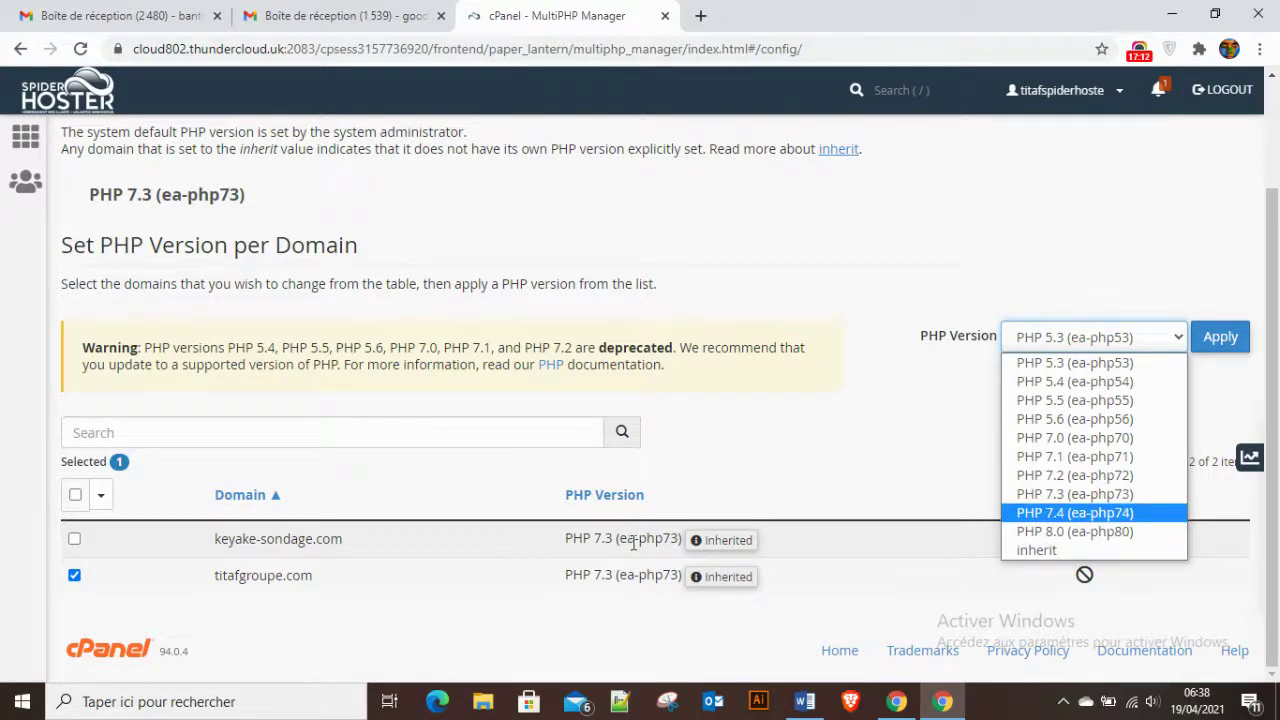
{"action": "left_click", "coordinate": [863, 400]}
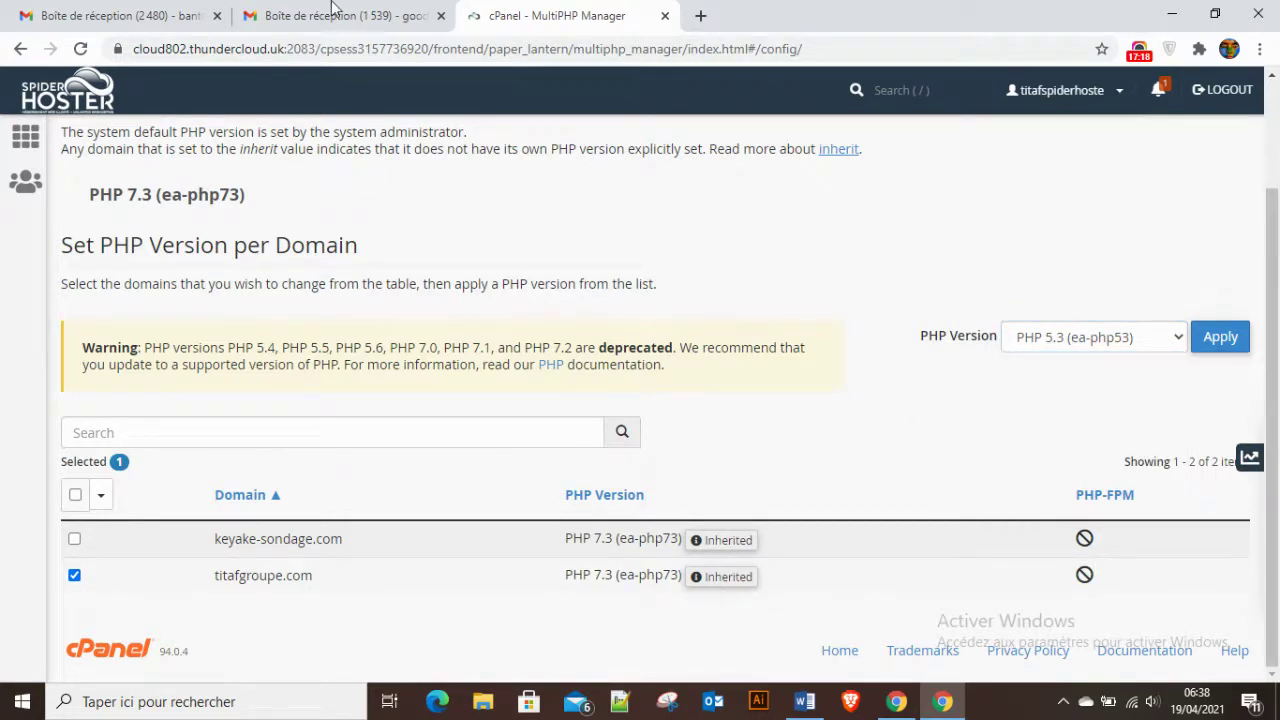
{"action": "left_click", "coordinate": [27, 143]}
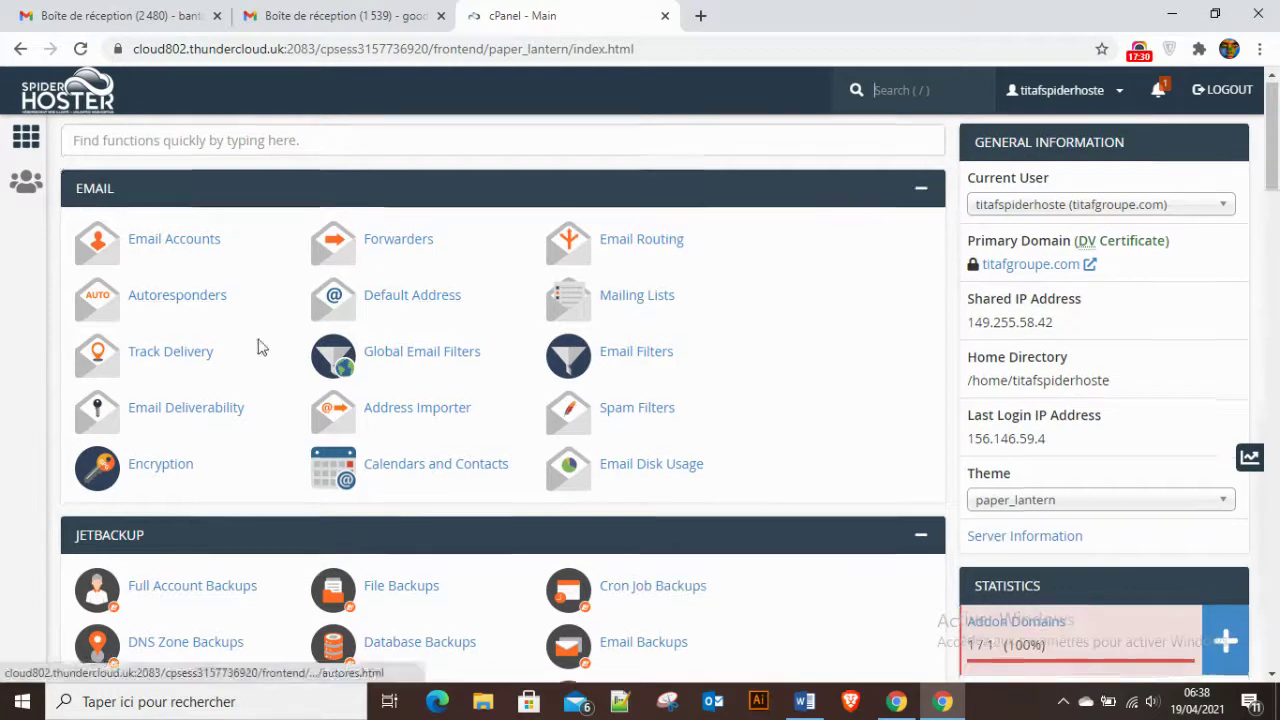
Step: Look over the dashboard's software tools, then switch to Word and review the numbered list of website creation steps
{"action": "scroll", "coordinate": [260, 346], "scroll_direction": "down", "scroll_amount": 12}
{"action": "scroll", "coordinate": [570, 335], "scroll_direction": "down", "scroll_amount": 10}
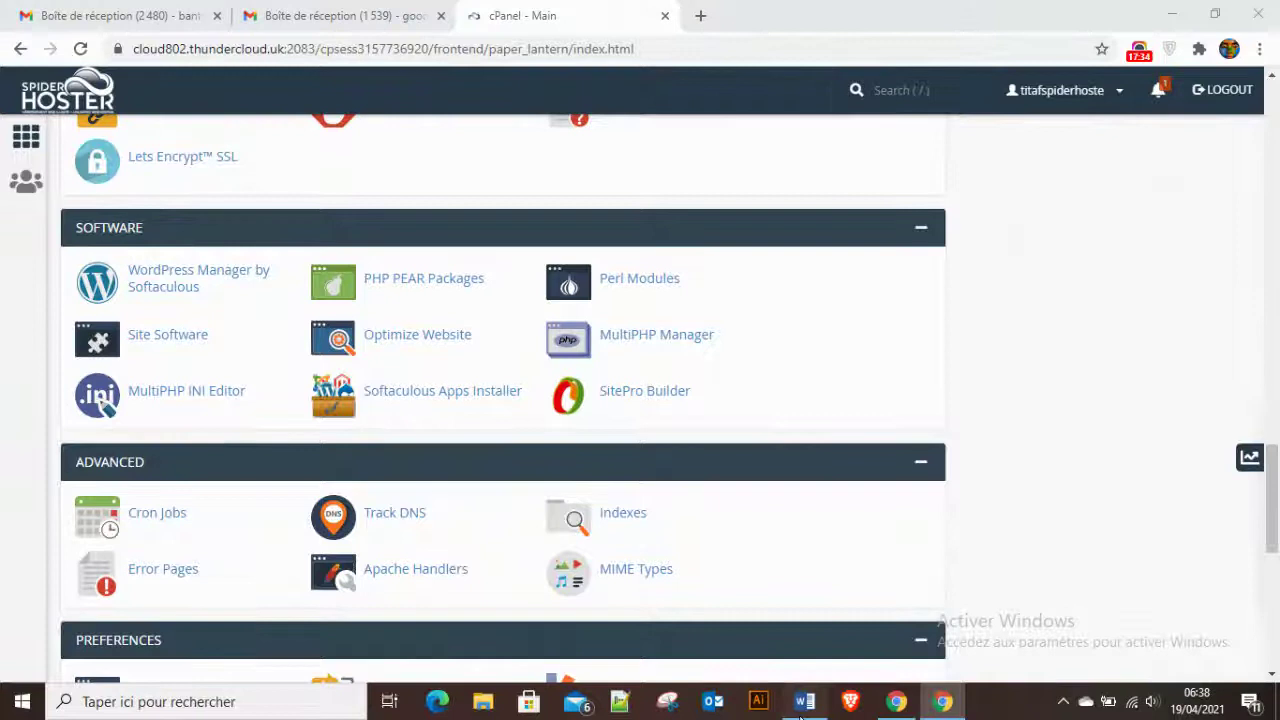
{"action": "left_click", "coordinate": [805, 701]}
{"action": "scroll", "coordinate": [472, 462], "scroll_direction": "down", "scroll_amount": 3}
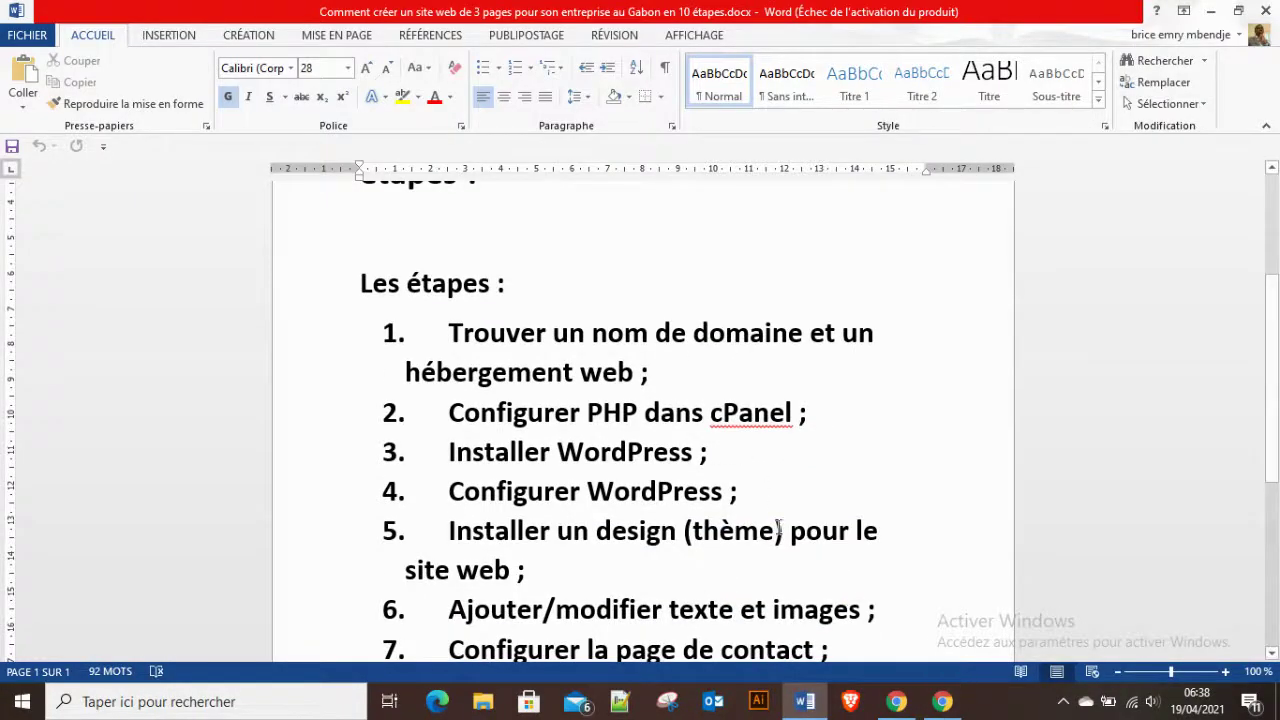
Step: Switch back to cPanel in Chrome and look back through the dashboard sections toward JetBackup
{"action": "left_click", "coordinate": [940, 703]}
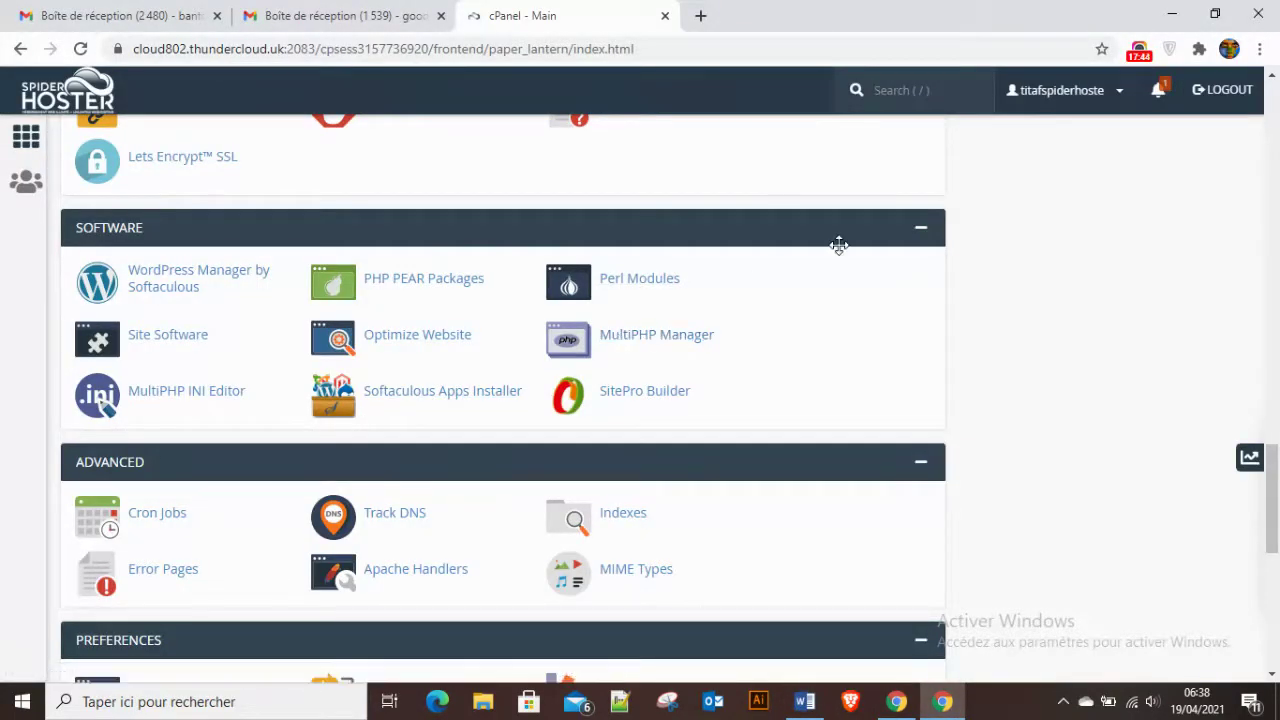
{"action": "scroll", "coordinate": [740, 315], "scroll_direction": "up", "scroll_amount": 10}
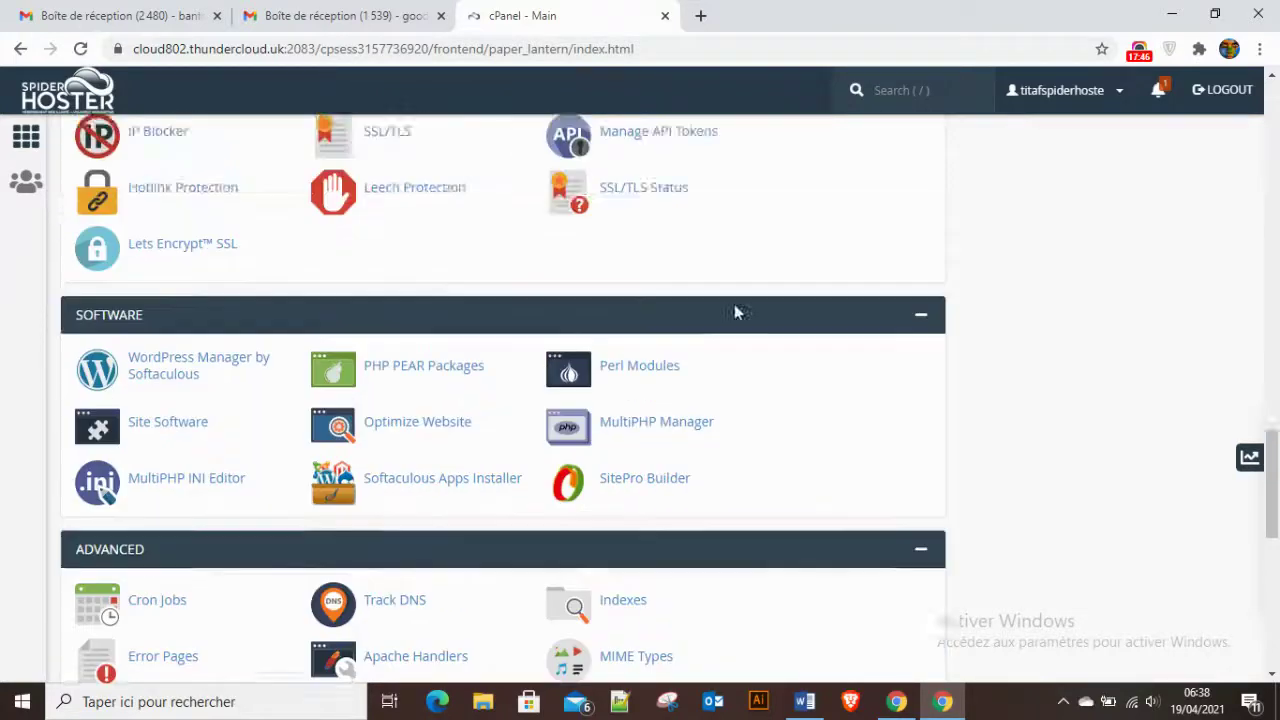
{"action": "scroll", "coordinate": [734, 313], "scroll_direction": "up", "scroll_amount": 10}
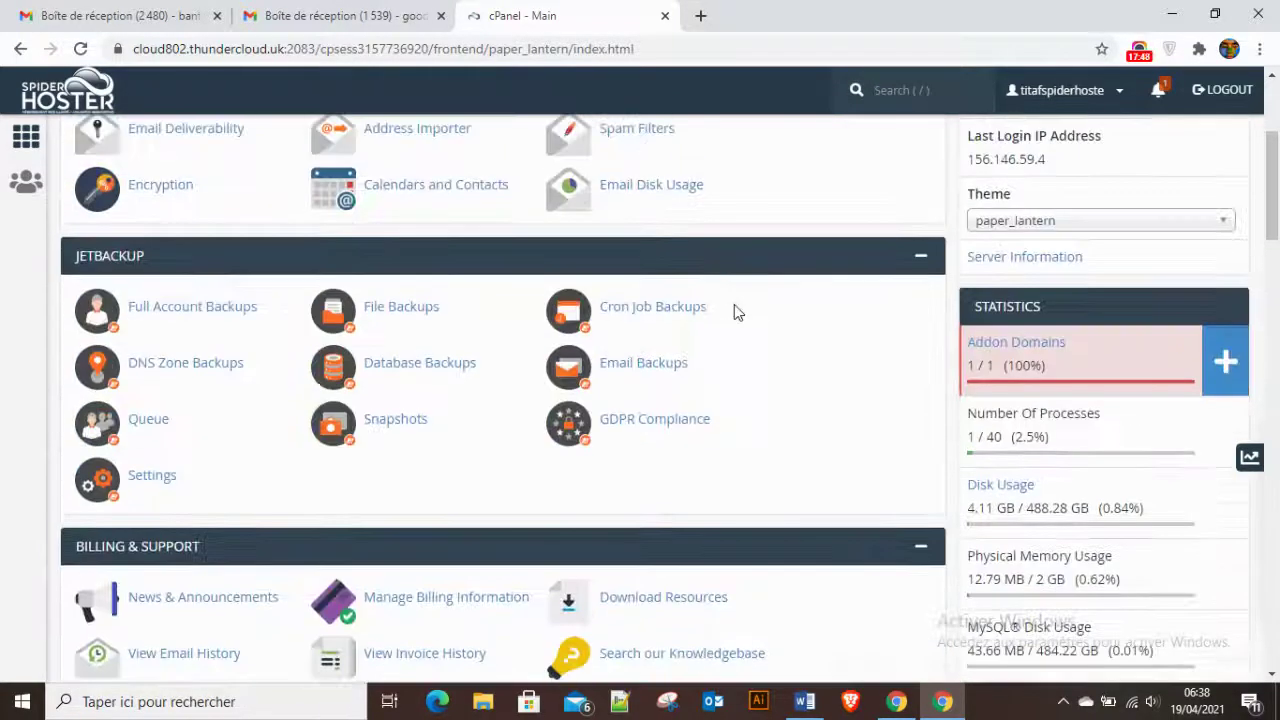